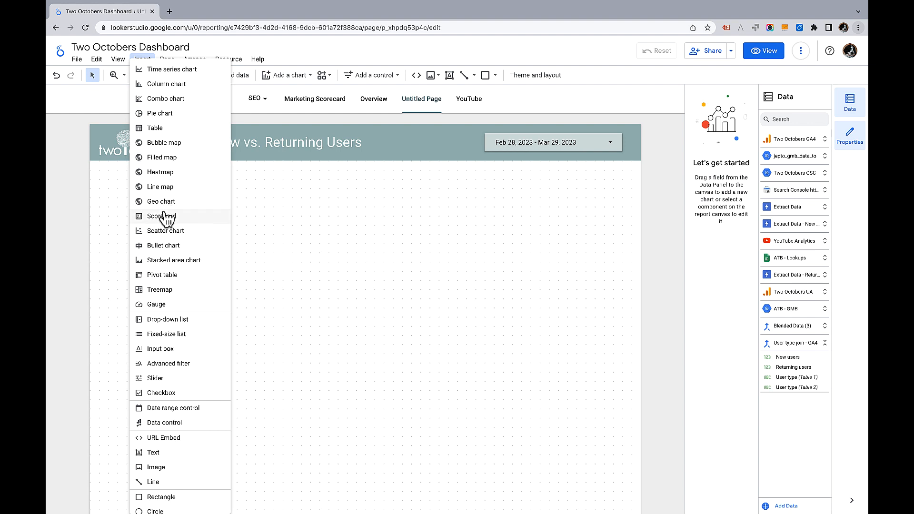
# Insert a scorecard near the top left of the New vs. Returning Users page
pyautogui.click(167, 216)
pyautogui.click(196, 190)
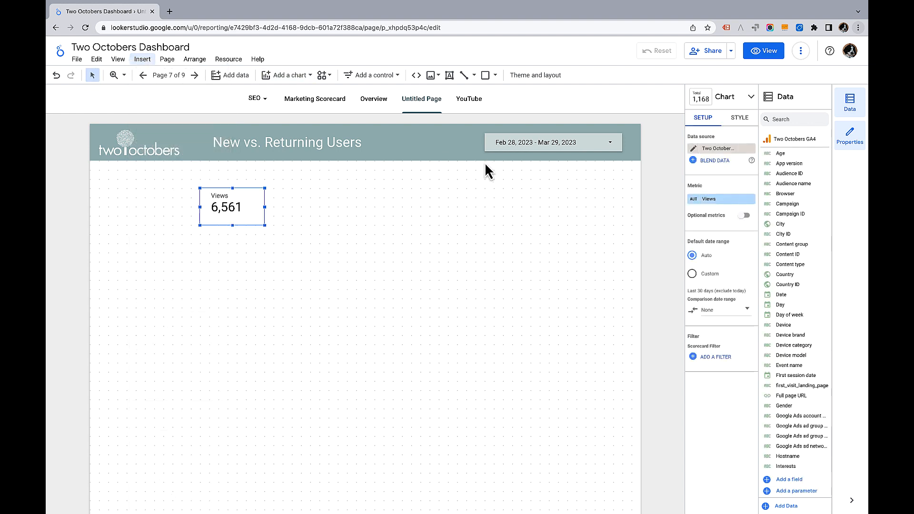
# Change the scorecard's metric to New users
pyautogui.click(713, 199)
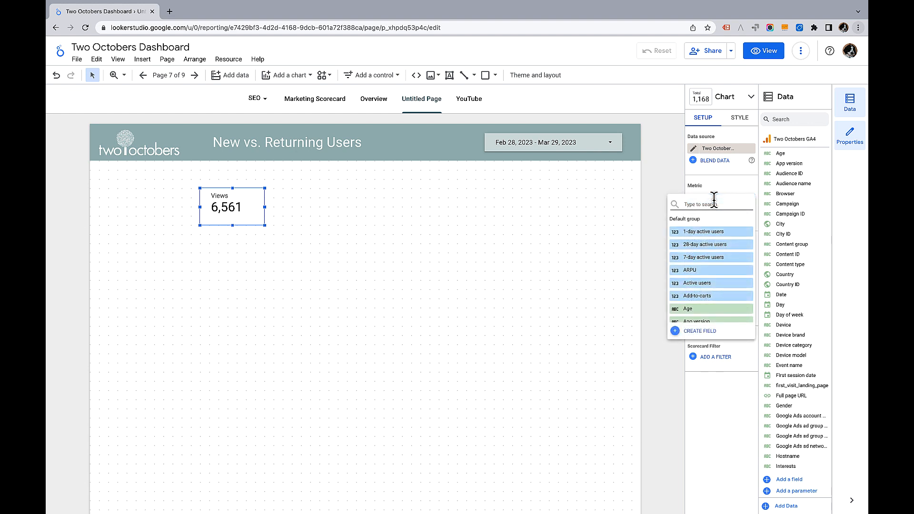
pyautogui.write('New')
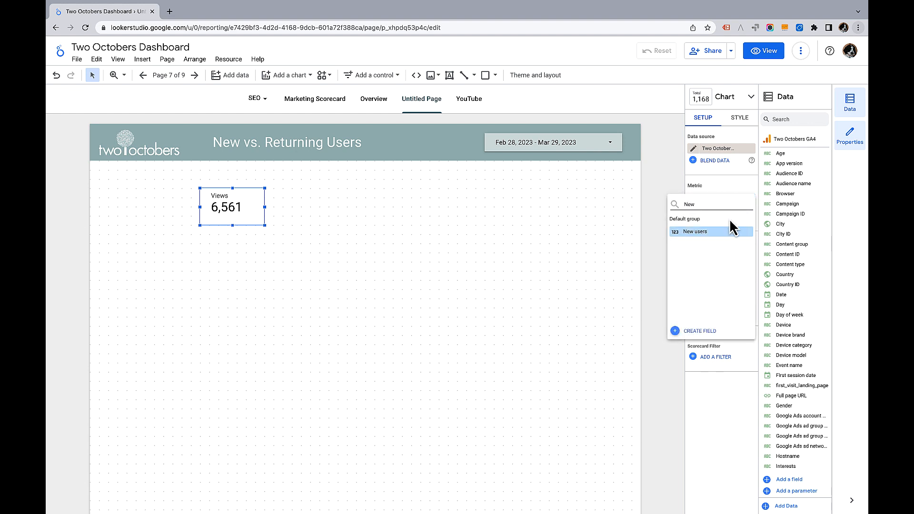
pyautogui.click(714, 232)
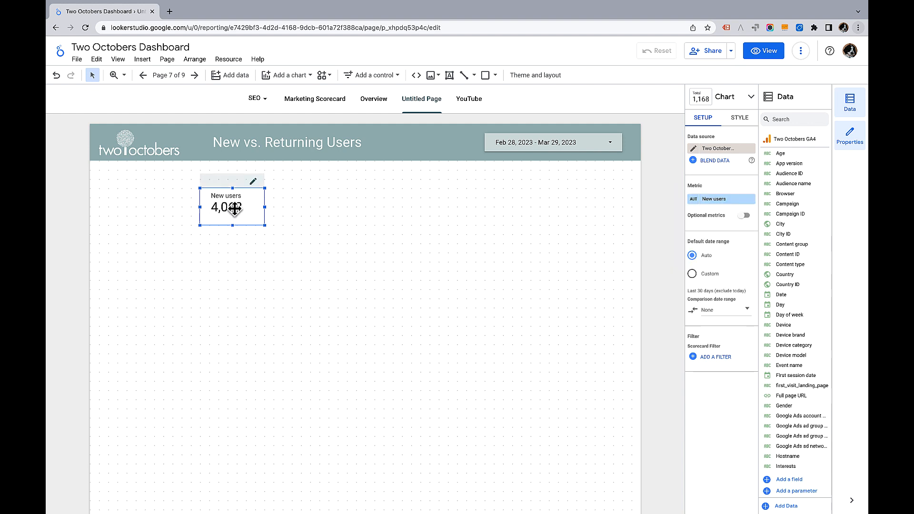
# Paste a copy of the scorecard and place it beside the original
pyautogui.press('super+v')
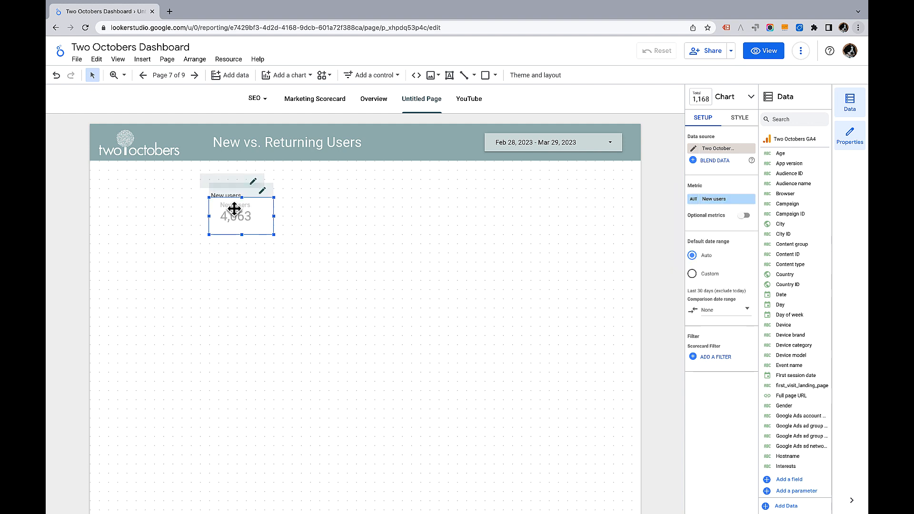
pyautogui.moveTo(233, 209); pyautogui.dragTo(304, 198)
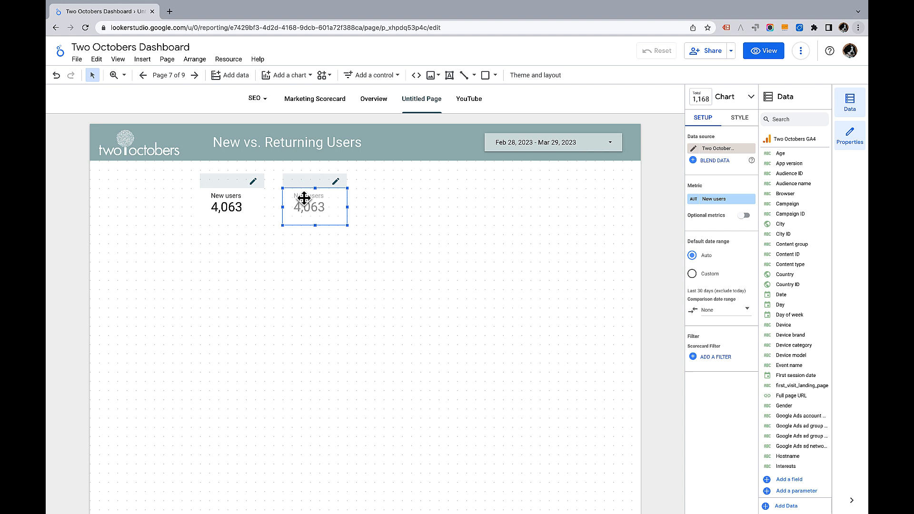
# Give the copy a new calculated metric named Returning users with the formula Total users - New users
pyautogui.click(707, 200)
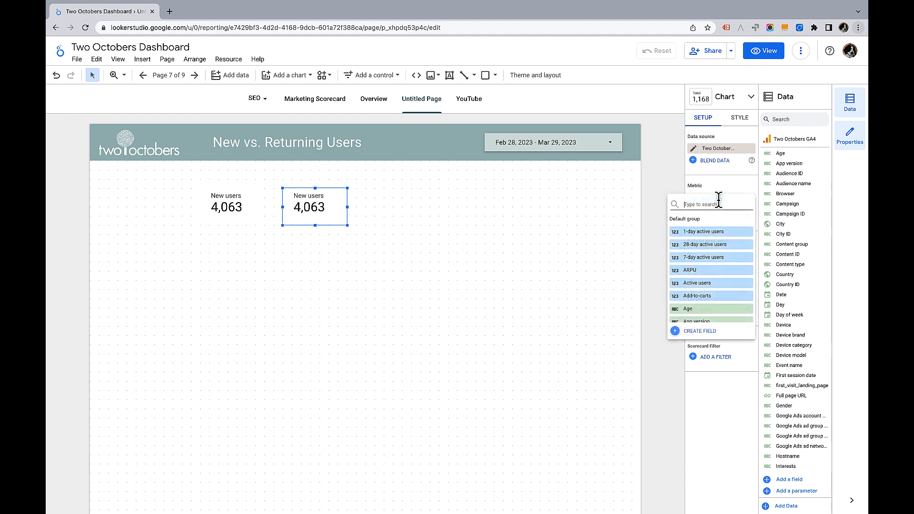
pyautogui.click(702, 332)
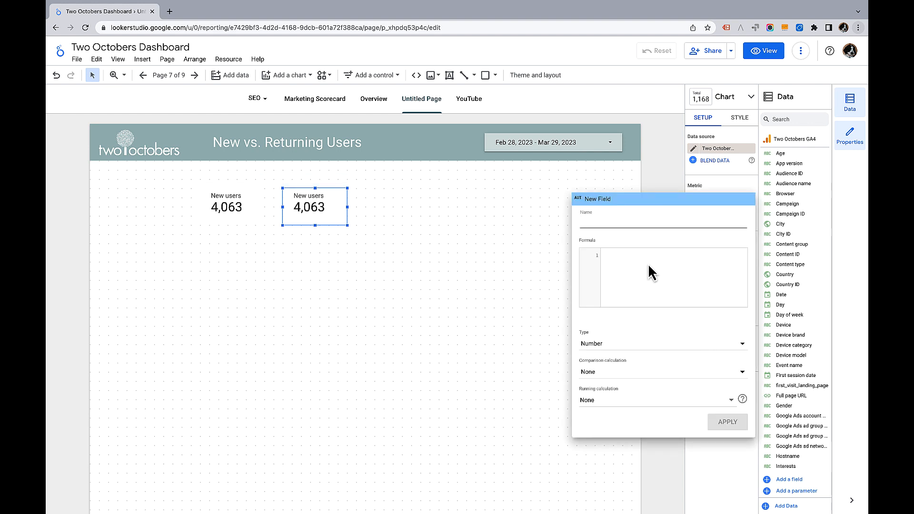
pyautogui.write('Returning users')
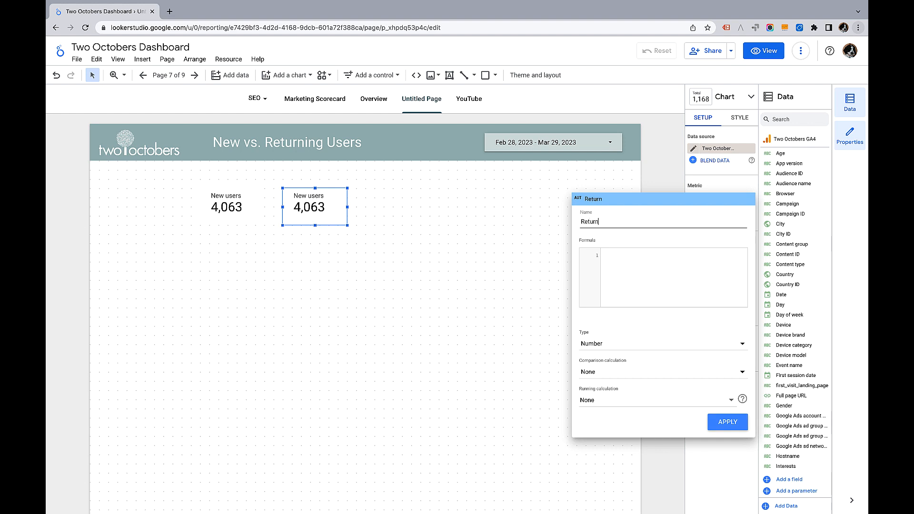
pyautogui.click(655, 282)
pyautogui.write('total')
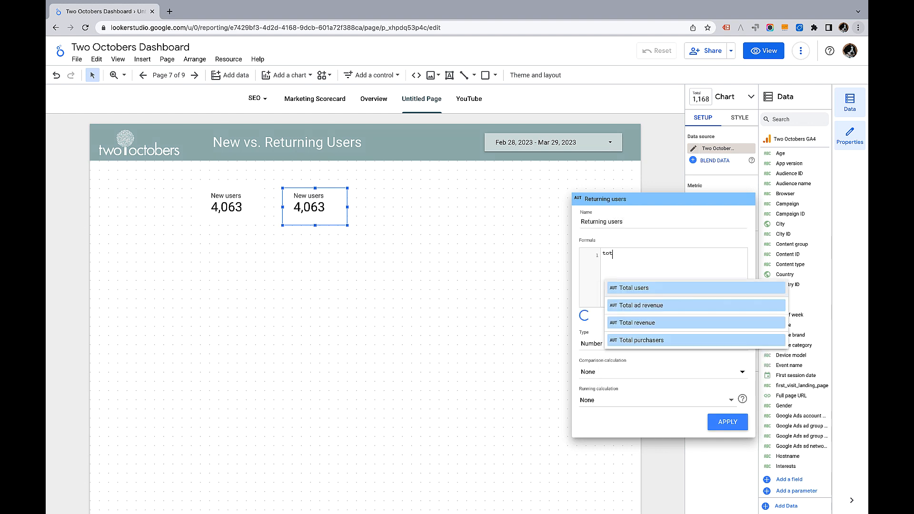
pyautogui.click(665, 293)
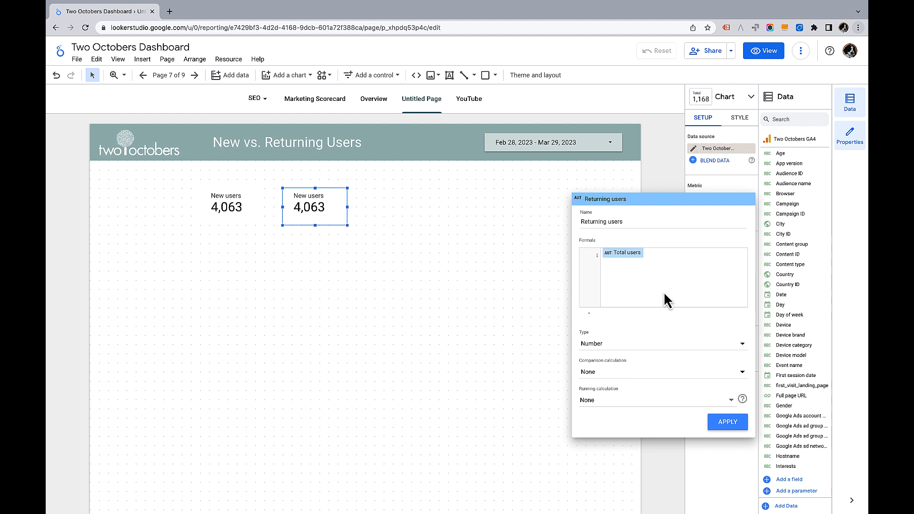
pyautogui.write('-new')
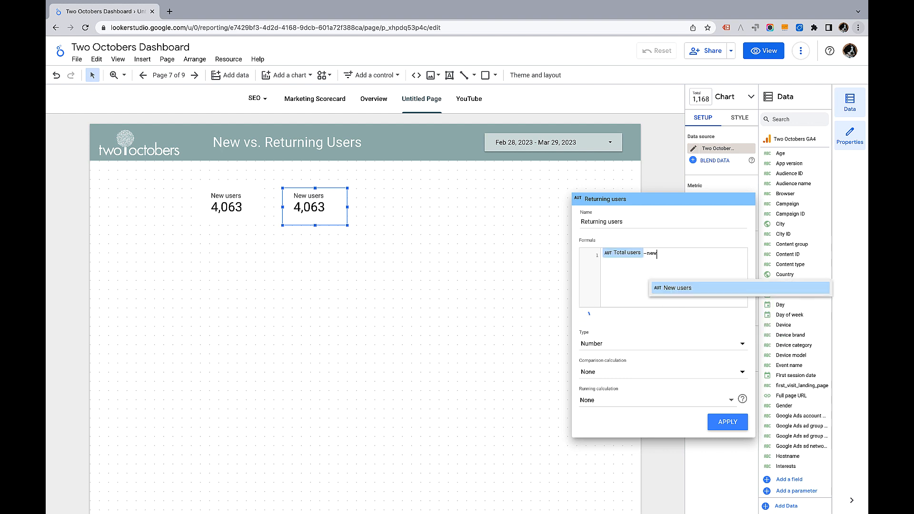
pyautogui.click(676, 288)
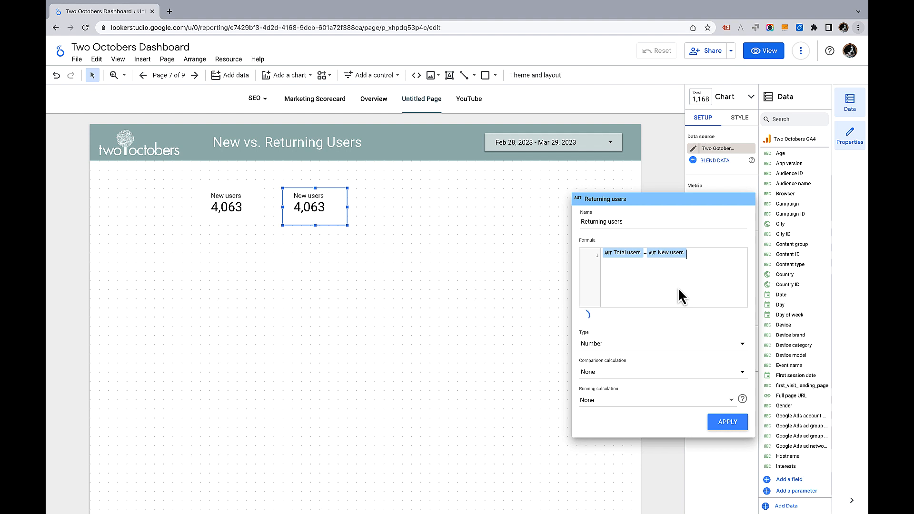
pyautogui.click(727, 423)
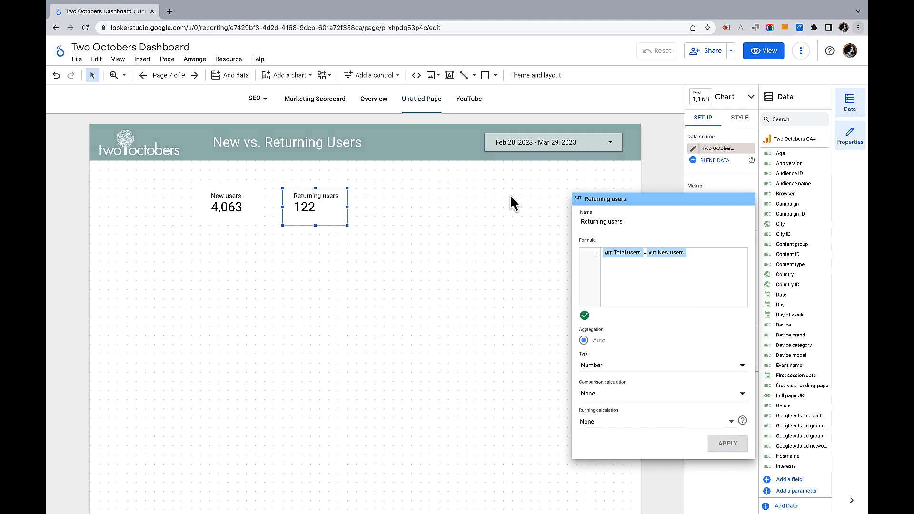
pyautogui.click(487, 218)
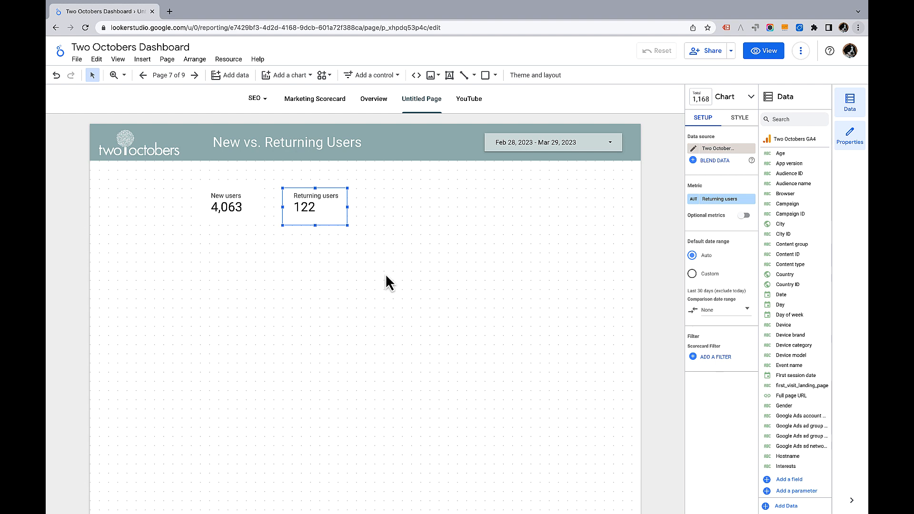
# Insert a pie chart below the two scorecards
pyautogui.click(139, 60)
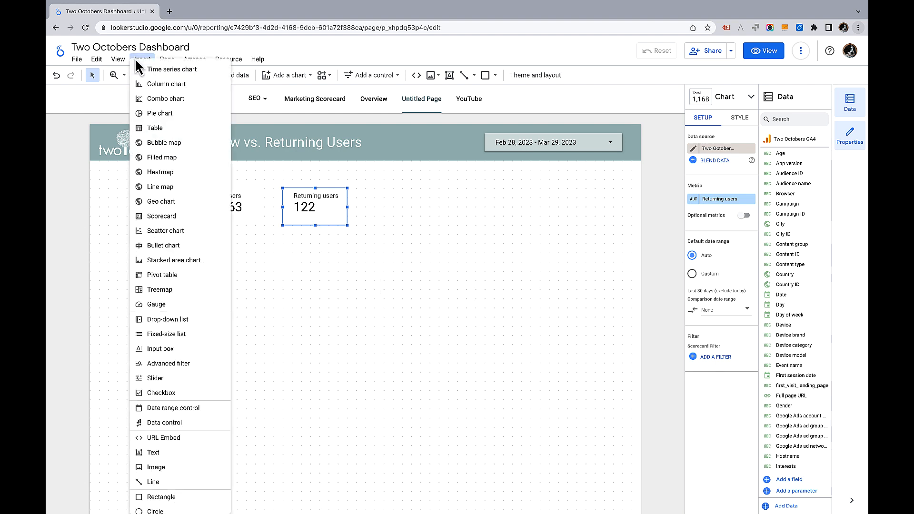
pyautogui.click(161, 114)
pyautogui.click(227, 261)
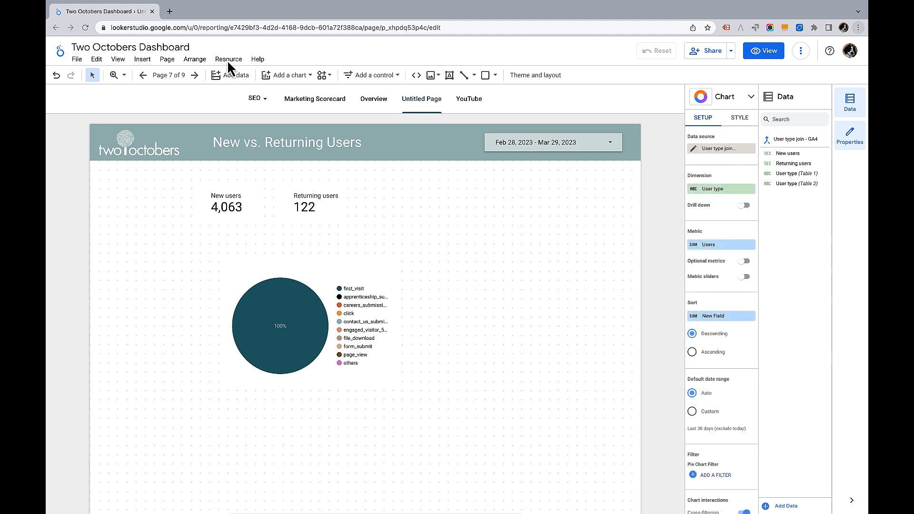
# Open the report's blend management and start adding a new blend
pyautogui.click(229, 60)
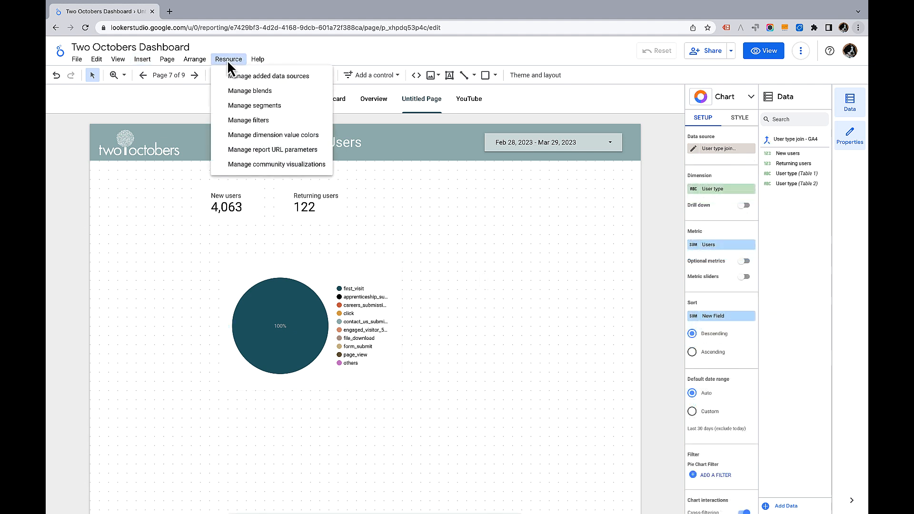
pyautogui.click(247, 90)
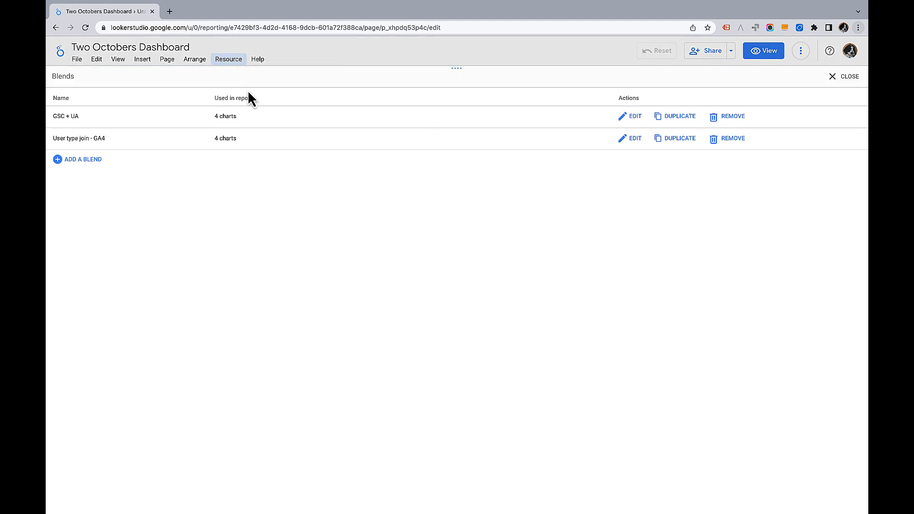
pyautogui.click(80, 159)
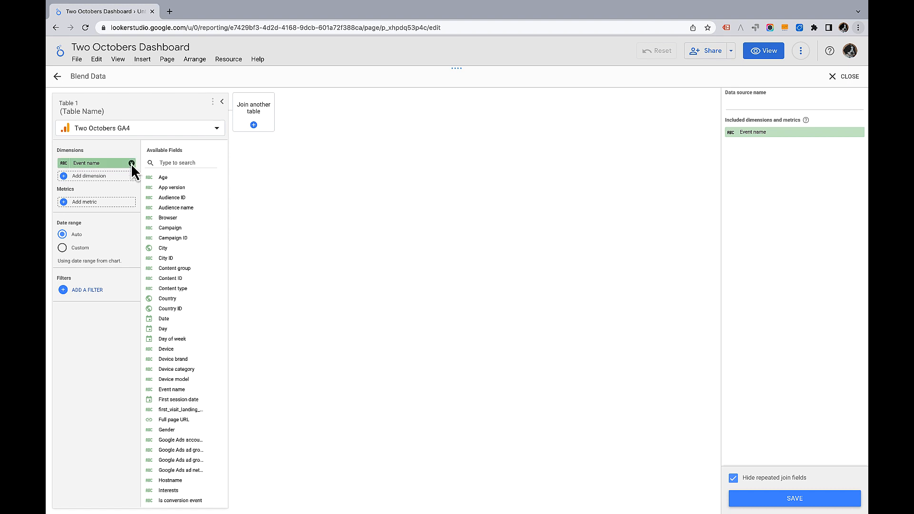
# In Table 1, remove Event name and create a dimension named User type with the formula "New"
pyautogui.click(131, 163)
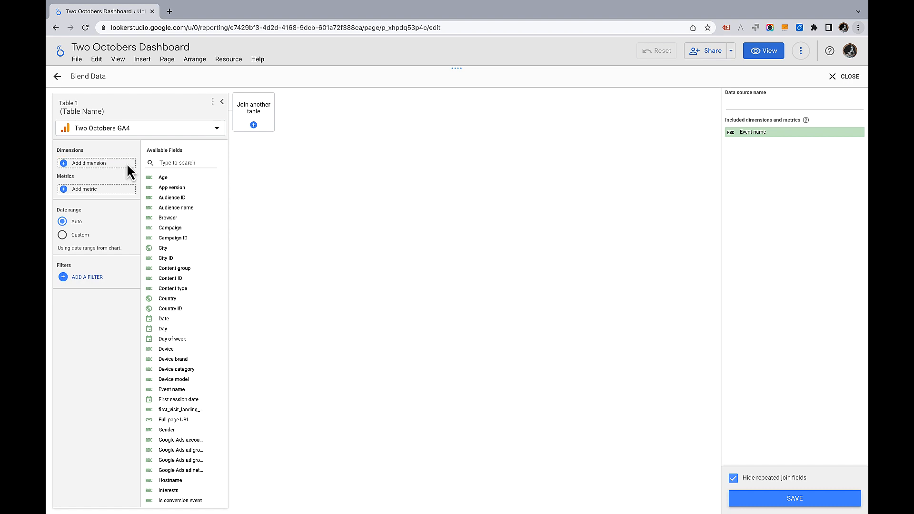
pyautogui.click(101, 163)
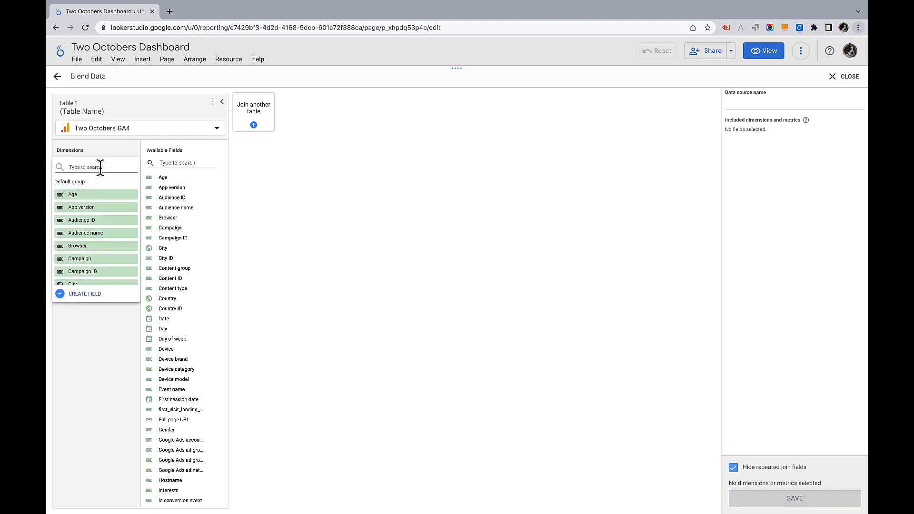
pyautogui.click(85, 295)
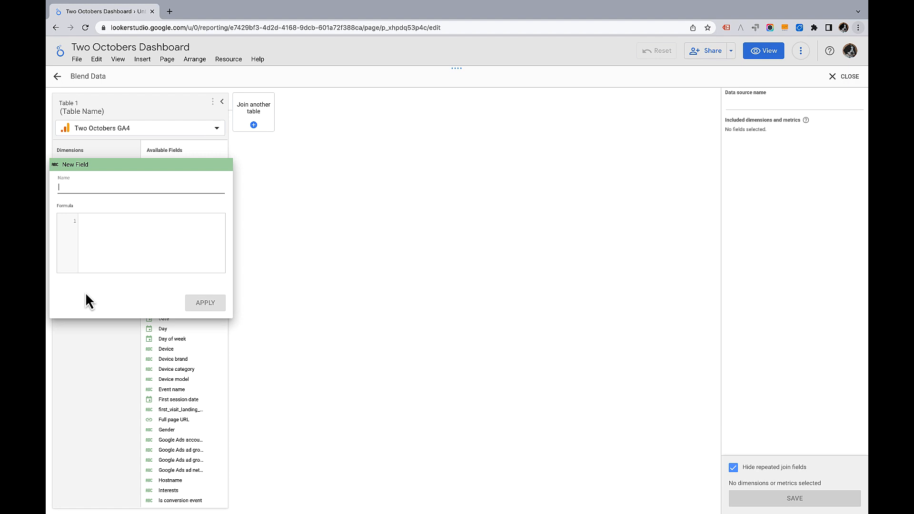
pyautogui.write('User')
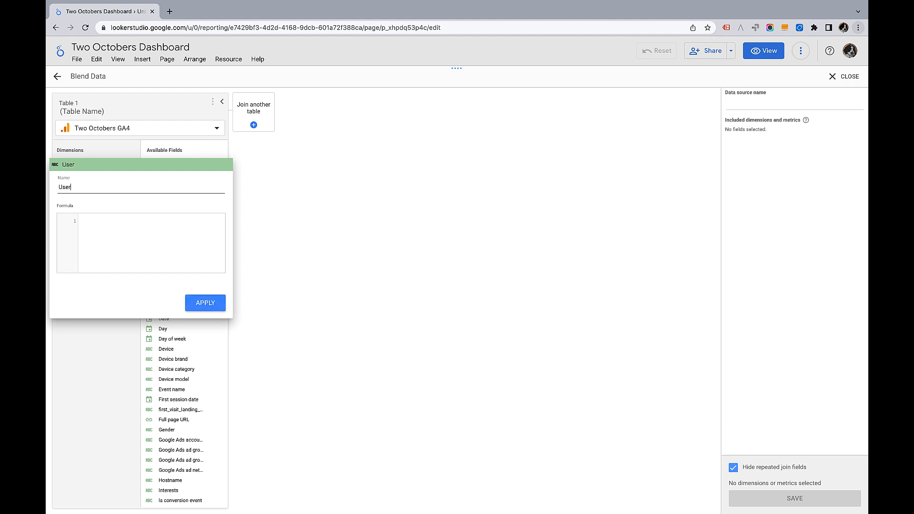
pyautogui.write(' type')
pyautogui.click(104, 236)
pyautogui.write('"New')
pyautogui.click(205, 304)
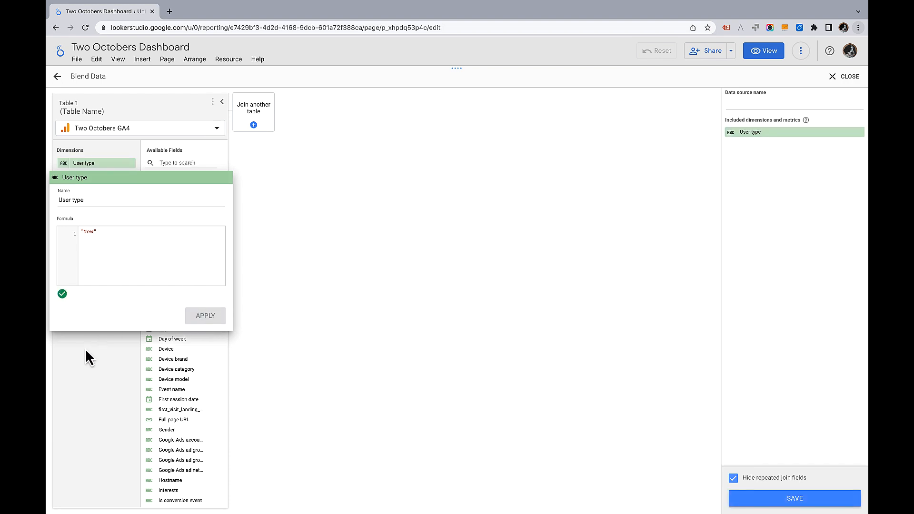
pyautogui.click(90, 365)
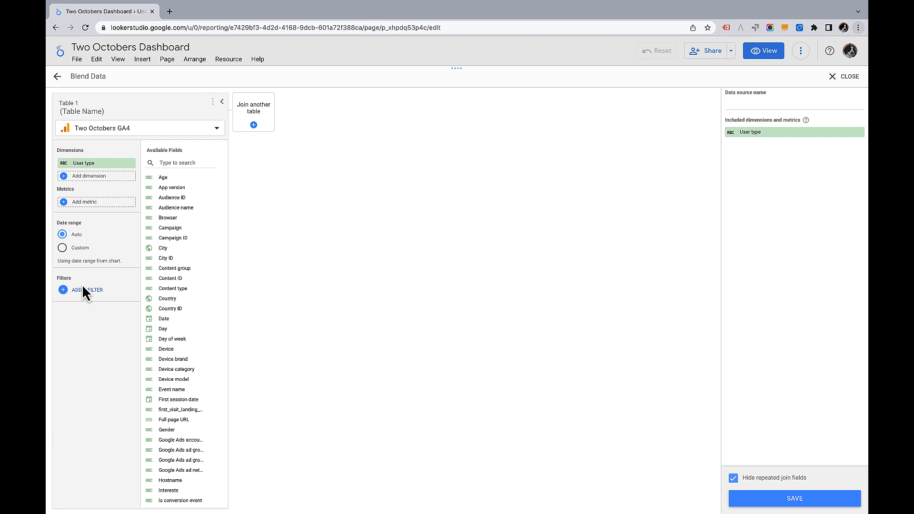
# Add New users as the metric of Table 1
pyautogui.click(96, 202)
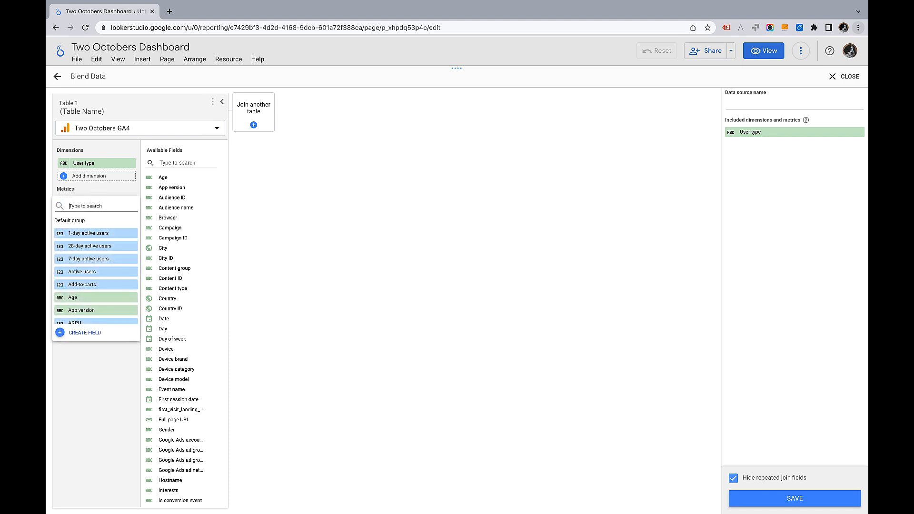
pyautogui.write('New')
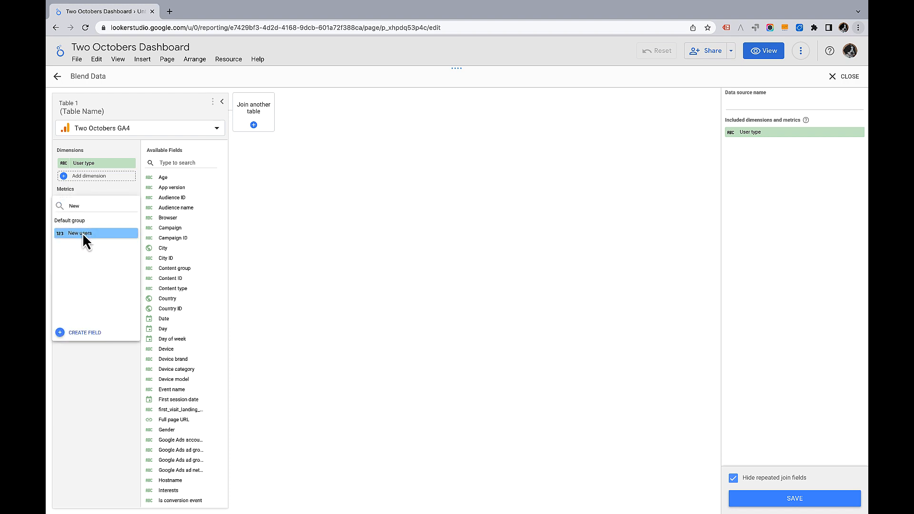
pyautogui.click(83, 234)
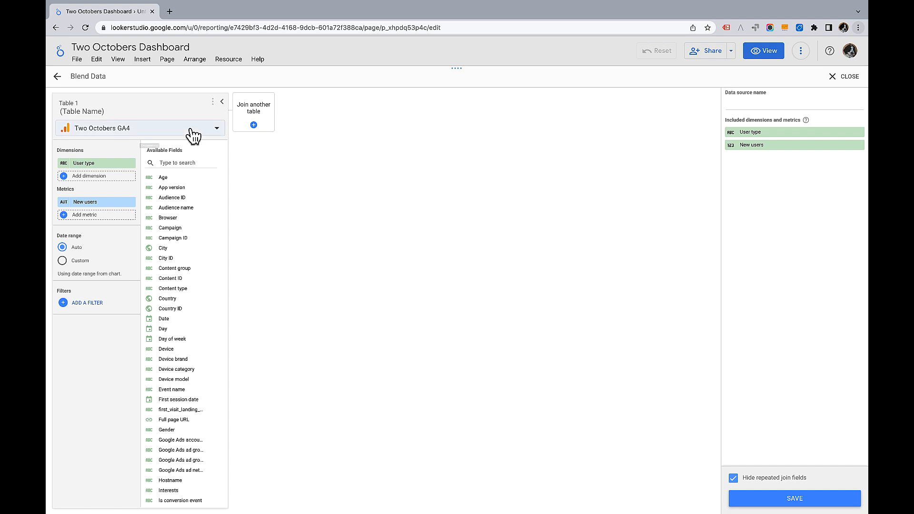
# Join a second Two Octobers GA4 table and remove its Event name dimension
pyautogui.click(255, 124)
pyautogui.click(301, 138)
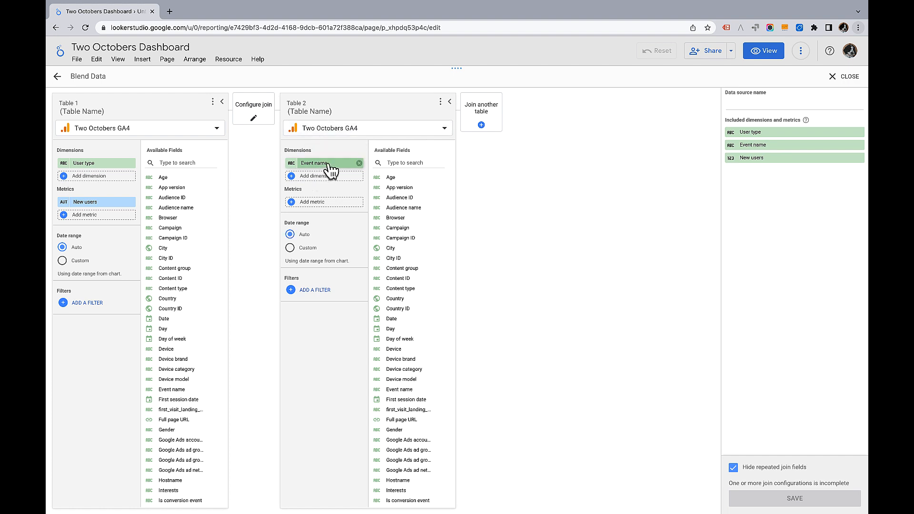
pyautogui.click(359, 163)
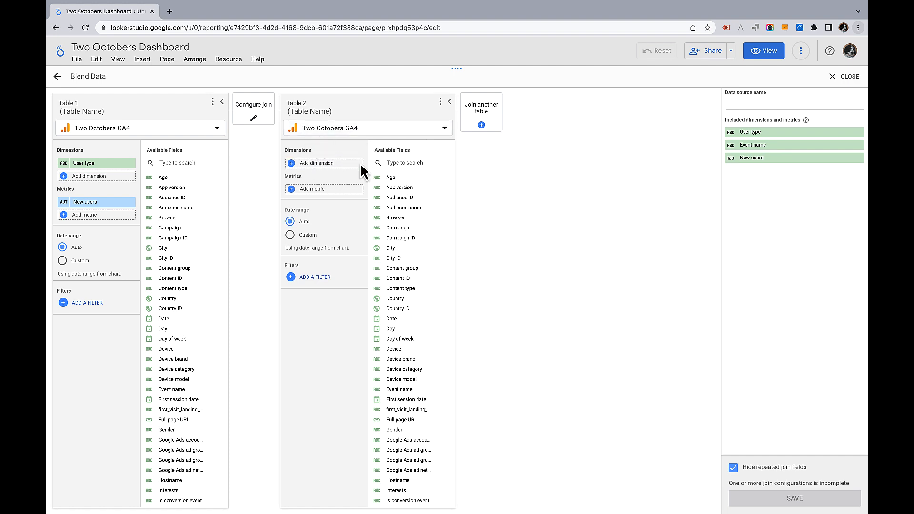
# In Table 2, create a dimension named User type with the formula "Returning"
pyautogui.click(314, 163)
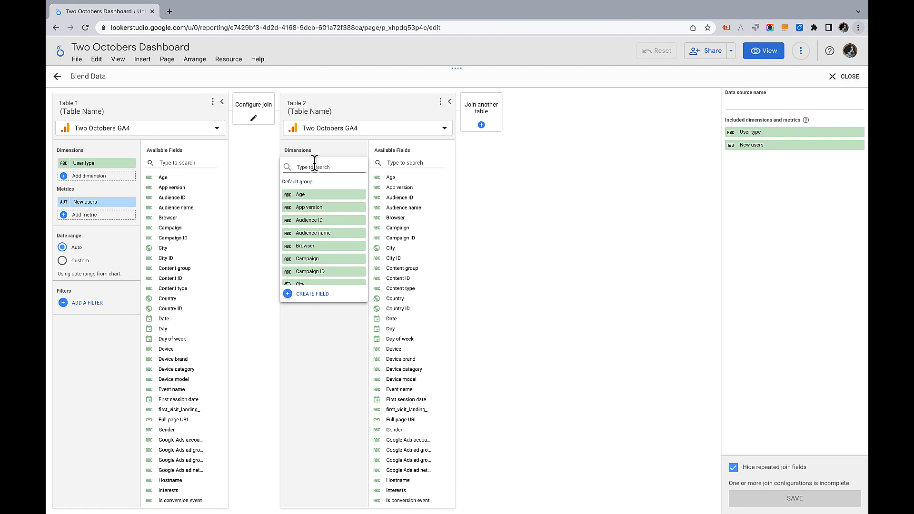
pyautogui.click(316, 294)
pyautogui.write('User')
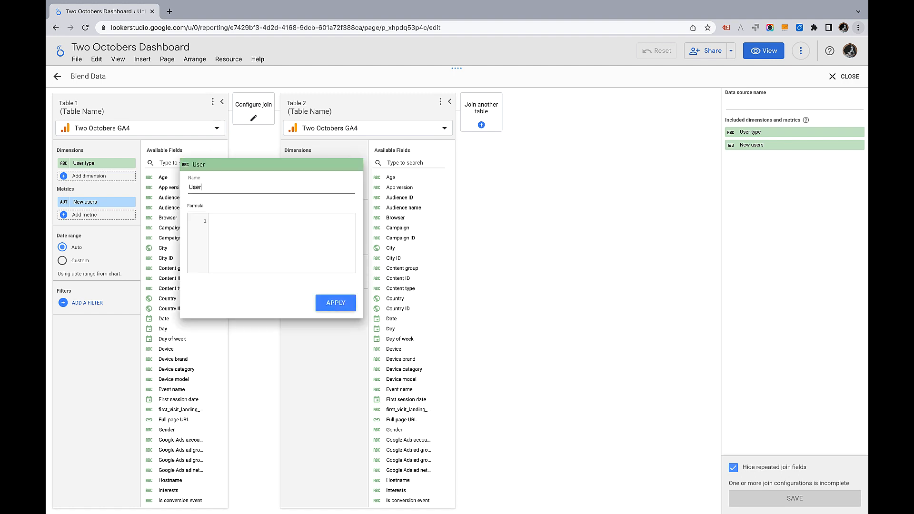
pyautogui.write(' type')
pyautogui.click(278, 249)
pyautogui.write('"Returning')
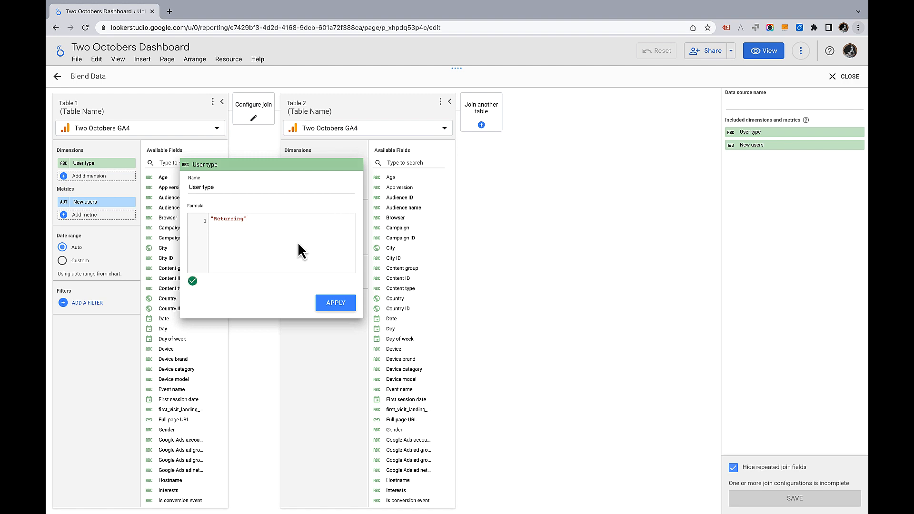
pyautogui.click(344, 300)
pyautogui.click(335, 378)
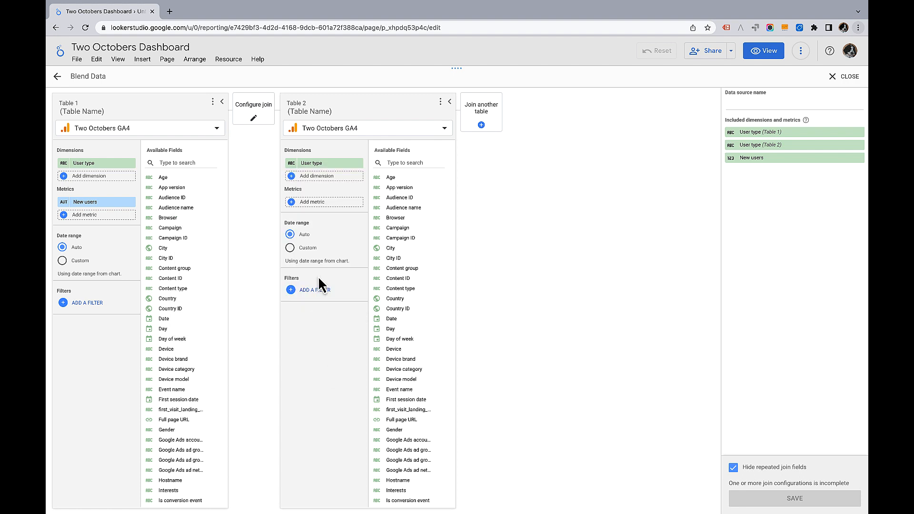
# In Table 2, create a metric named Returning users with the formula Total users - New users
pyautogui.click(320, 202)
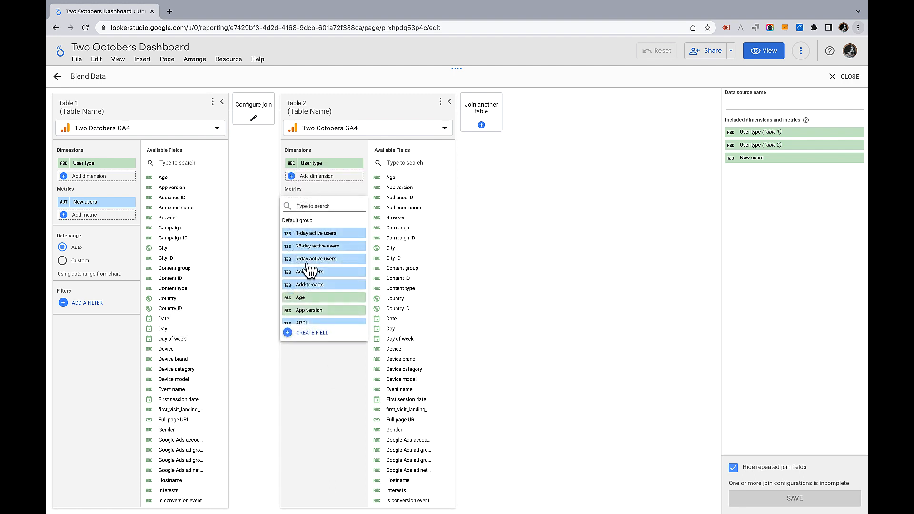
pyautogui.click(312, 333)
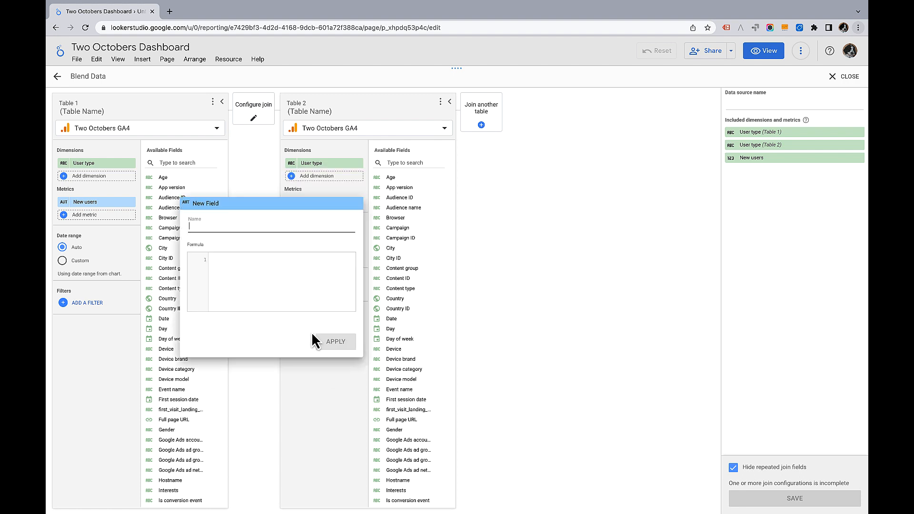
pyautogui.write('Re')
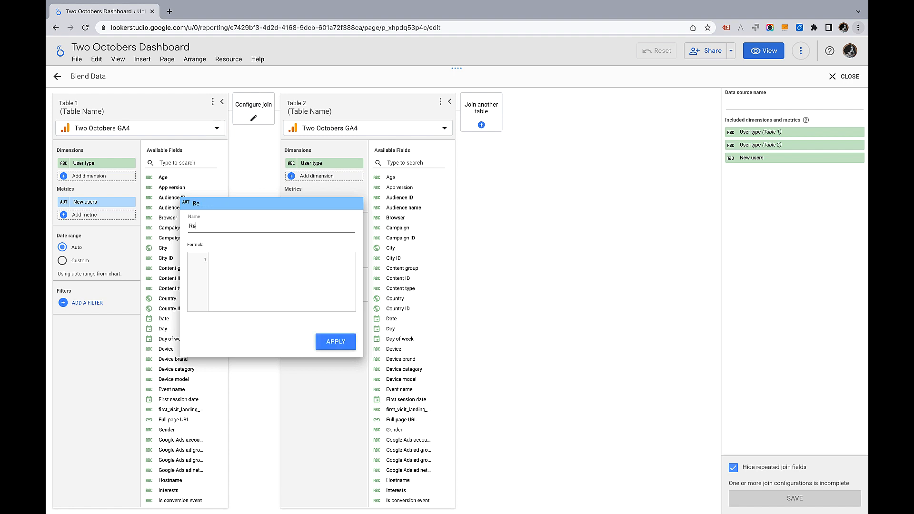
pyautogui.write('ing users')
pyautogui.click(258, 280)
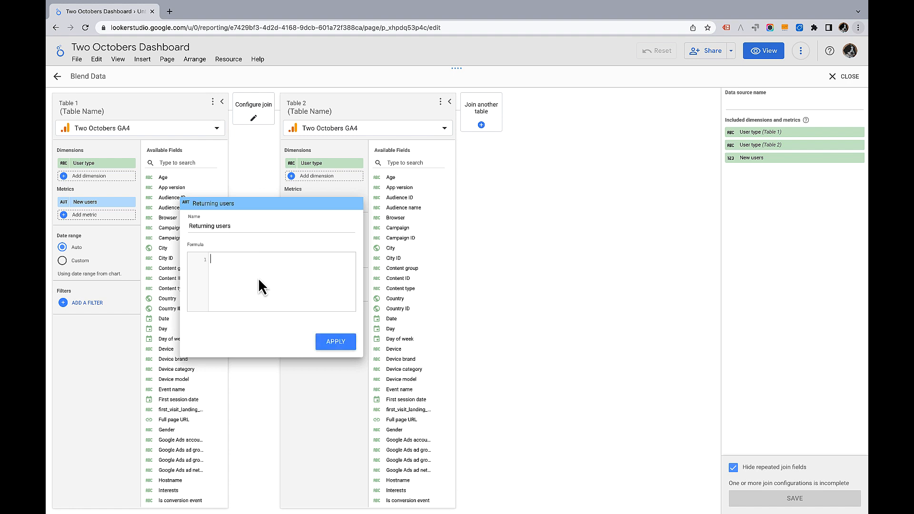
pyautogui.write('tot')
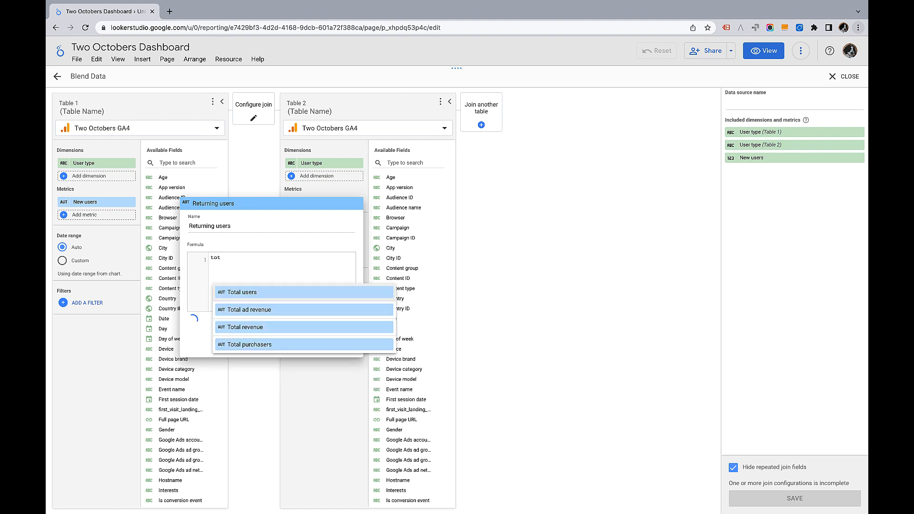
pyautogui.click(257, 292)
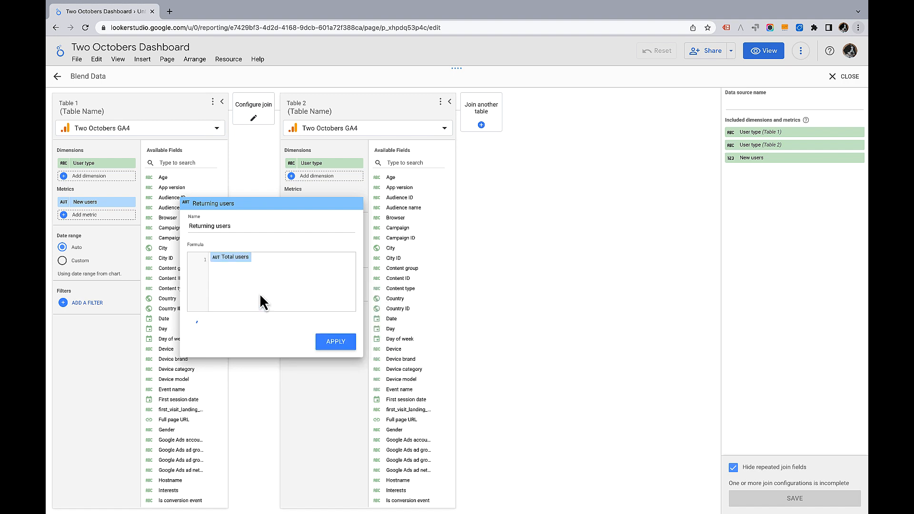
pyautogui.write('-new')
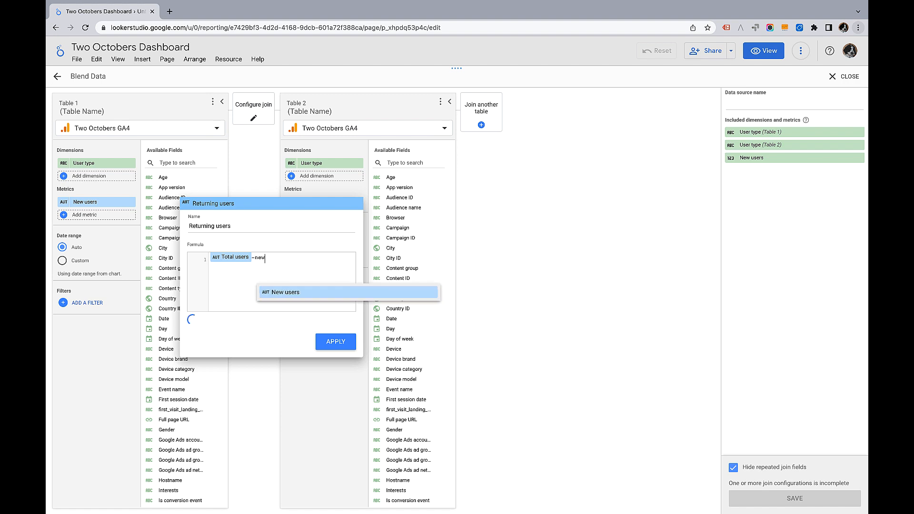
pyautogui.click(277, 296)
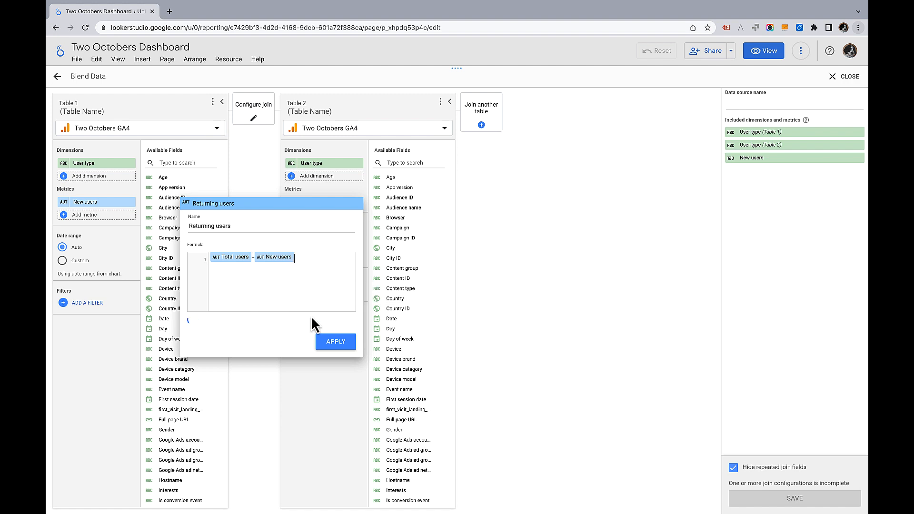
pyautogui.click(337, 344)
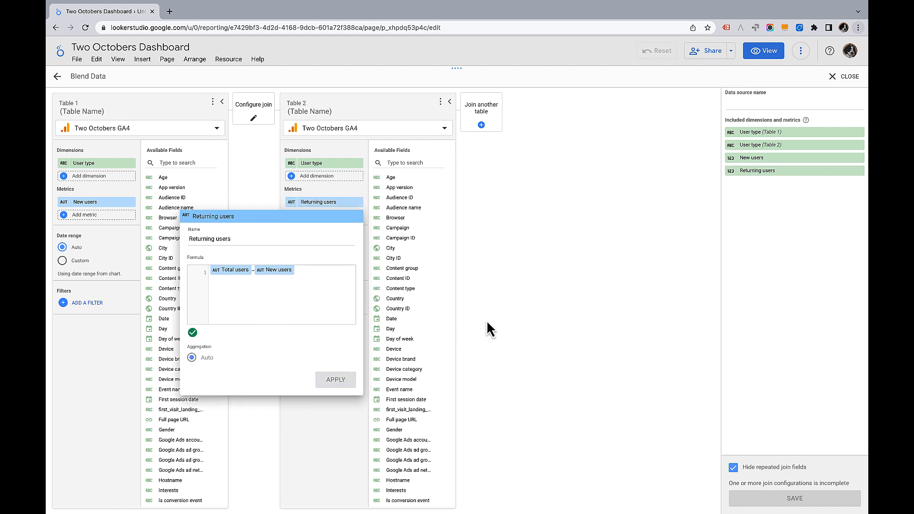
pyautogui.click(526, 322)
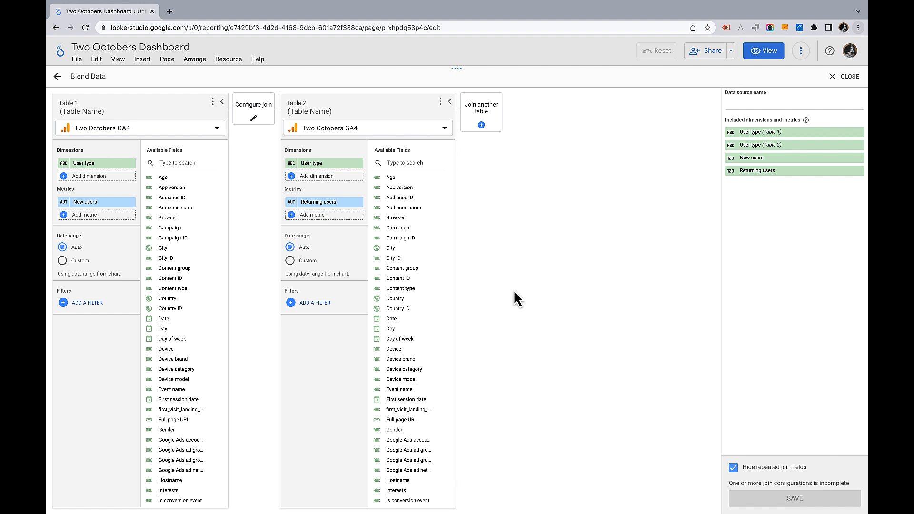
# Open the join configuration and set the join operator to Full outer
pyautogui.click(253, 111)
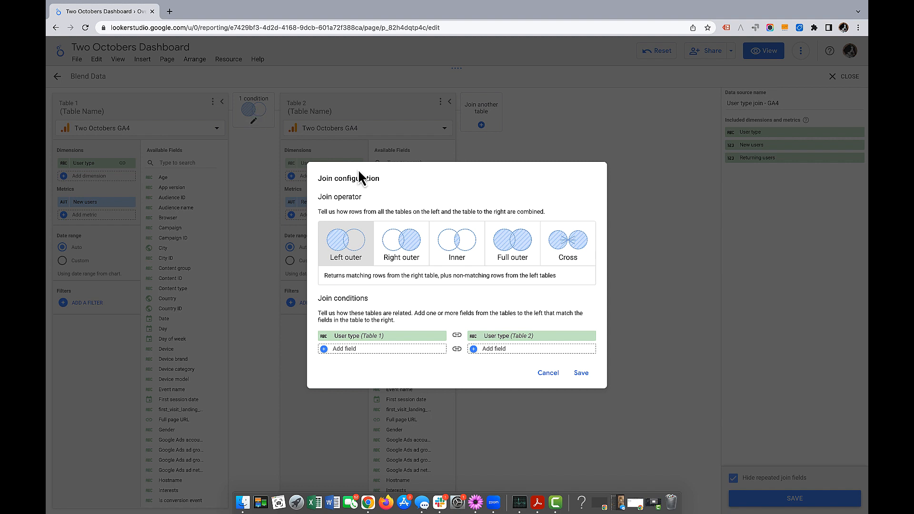
pyautogui.click(517, 248)
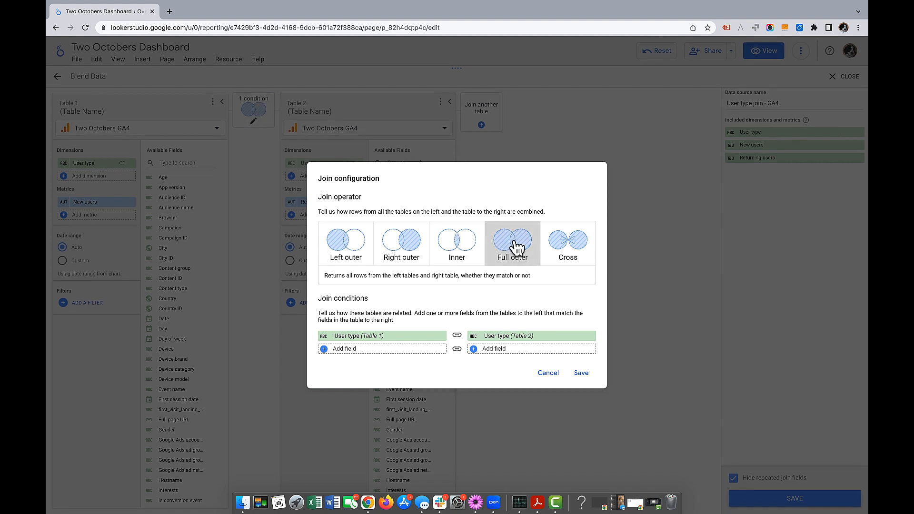
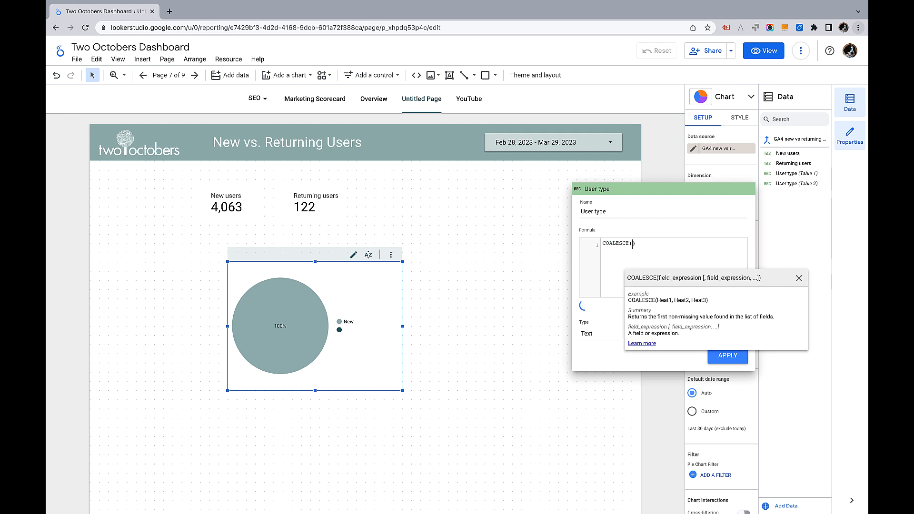
# Complete the User type dimension formula as COALESCE(User type (Table 1), User type (Table 2)) and apply it
pyautogui.write('U')
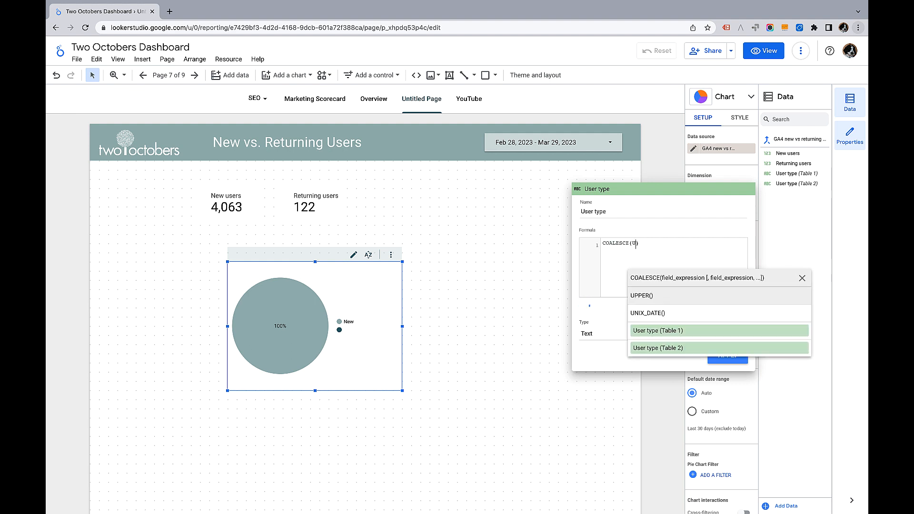
pyautogui.click(658, 332)
pyautogui.write(',')
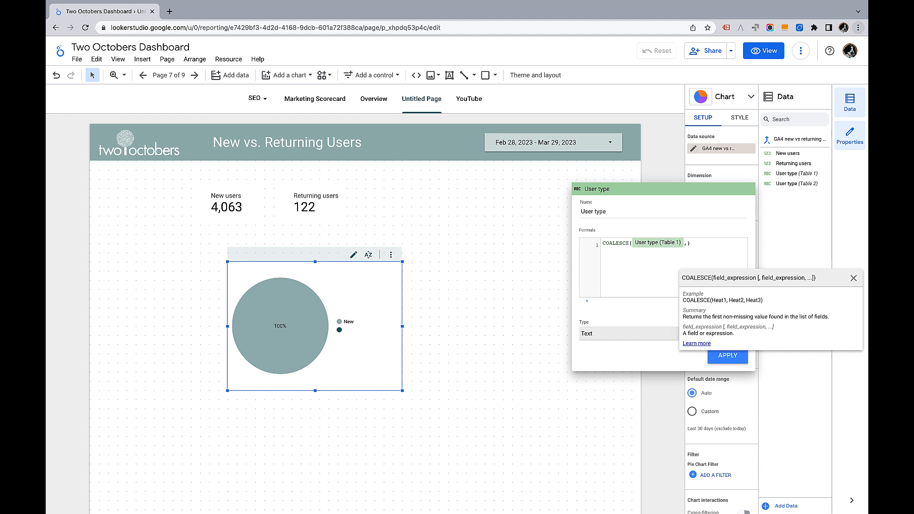
pyautogui.write('User')
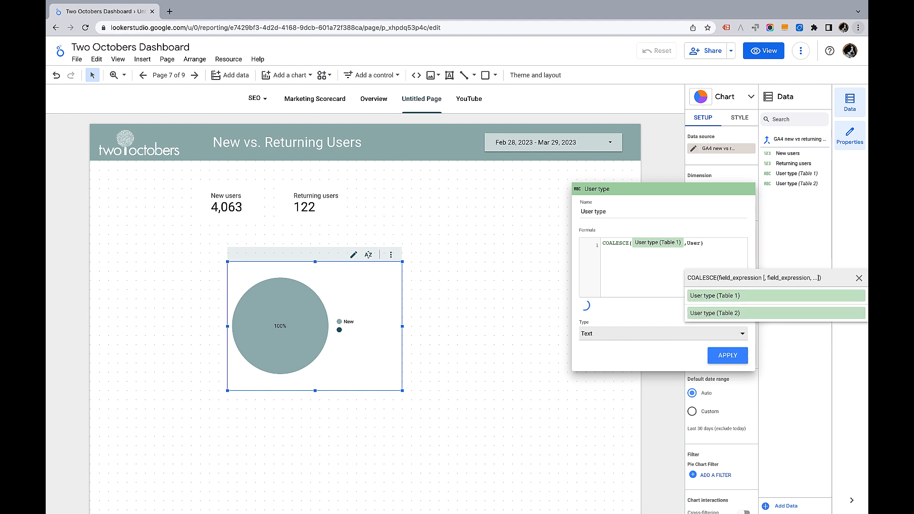
pyautogui.click(733, 313)
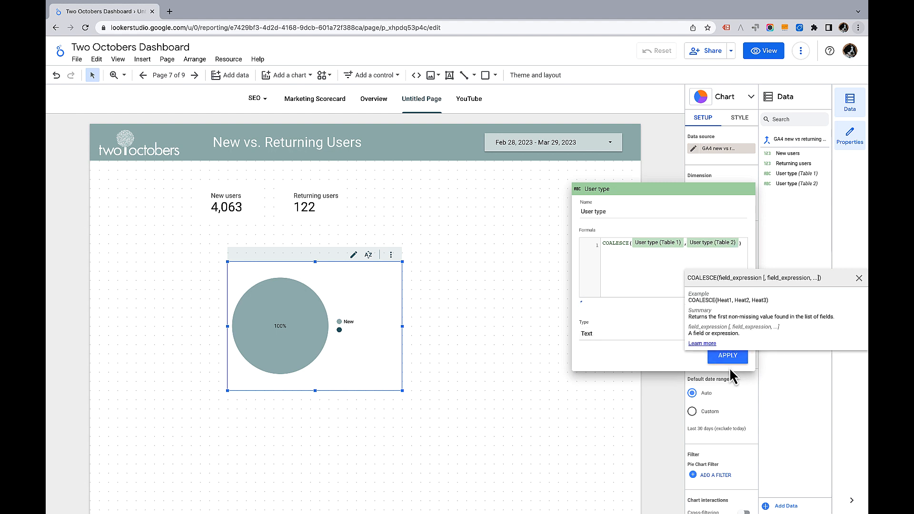
pyautogui.click(730, 360)
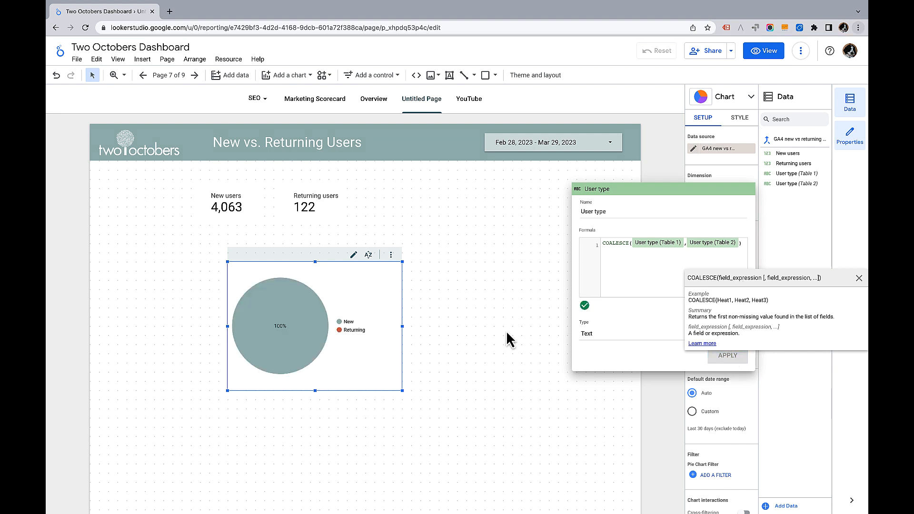
pyautogui.click(658, 407)
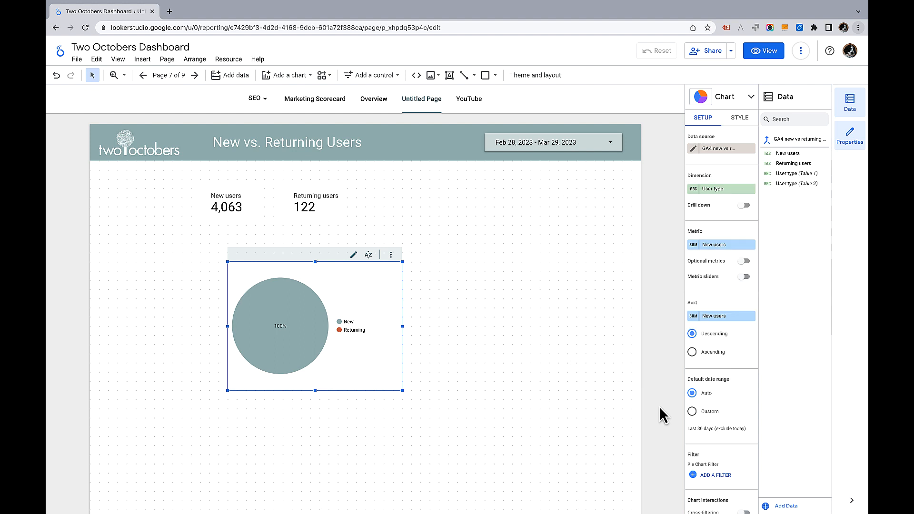
# Create a chart metric named Users with the formula COALESCE(New users, Returning users) and apply it
pyautogui.click(722, 252)
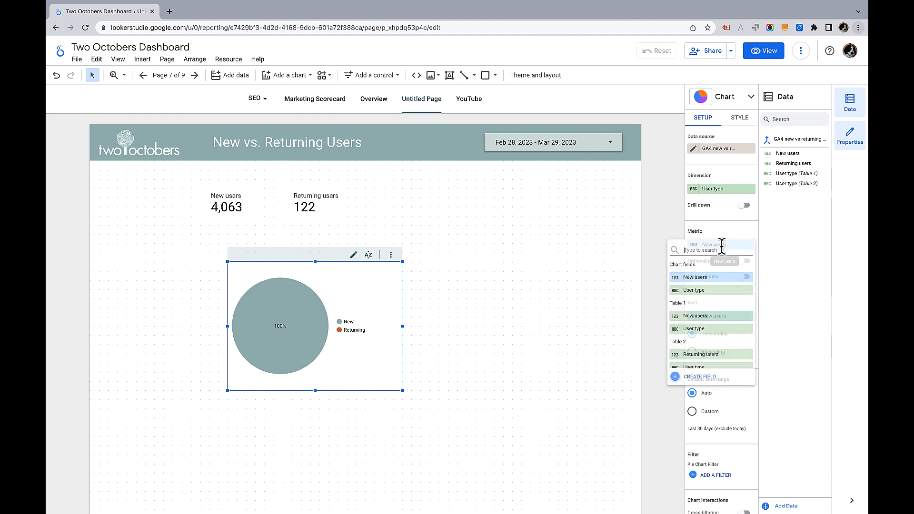
pyautogui.click(704, 378)
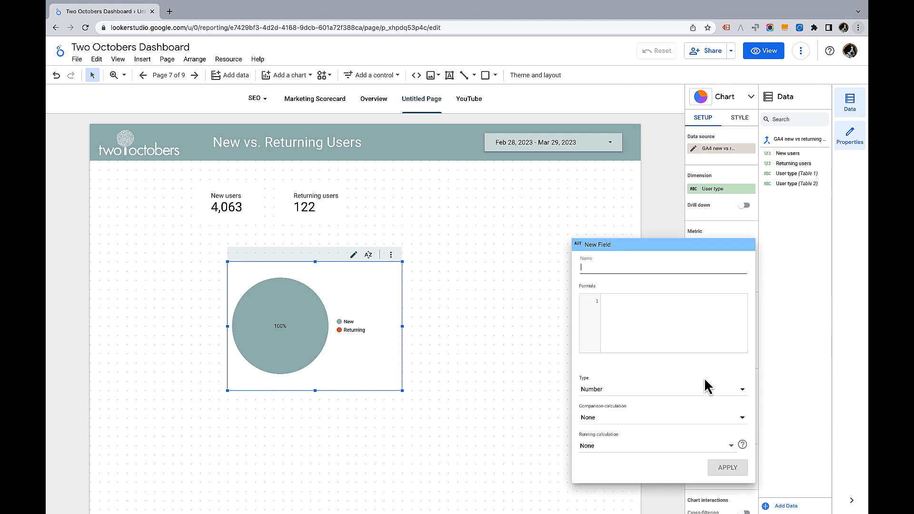
pyautogui.click(584, 270)
pyautogui.write('Users')
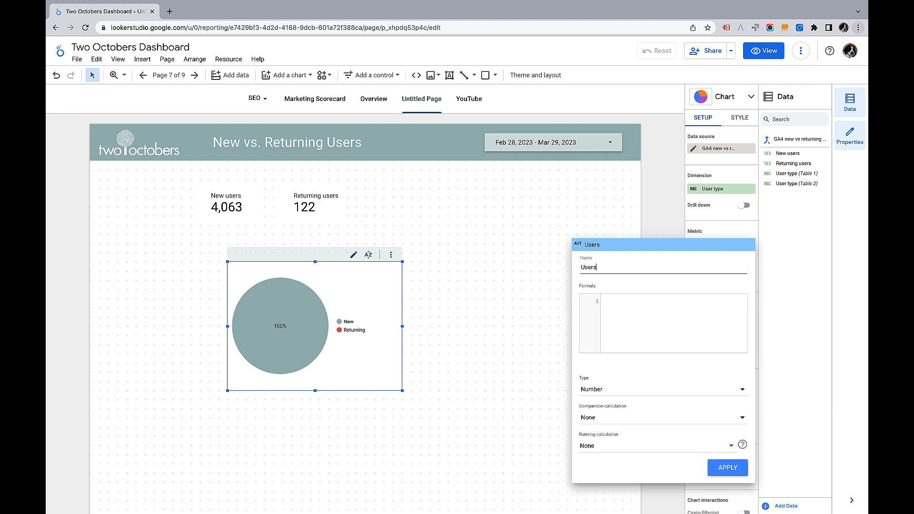
pyautogui.click(647, 307)
pyautogui.write('COALESC')
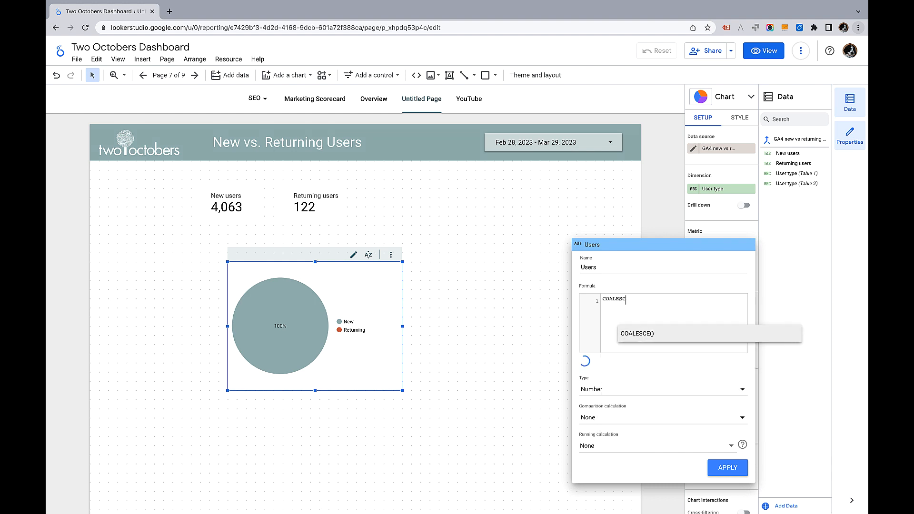
pyautogui.press('Return')
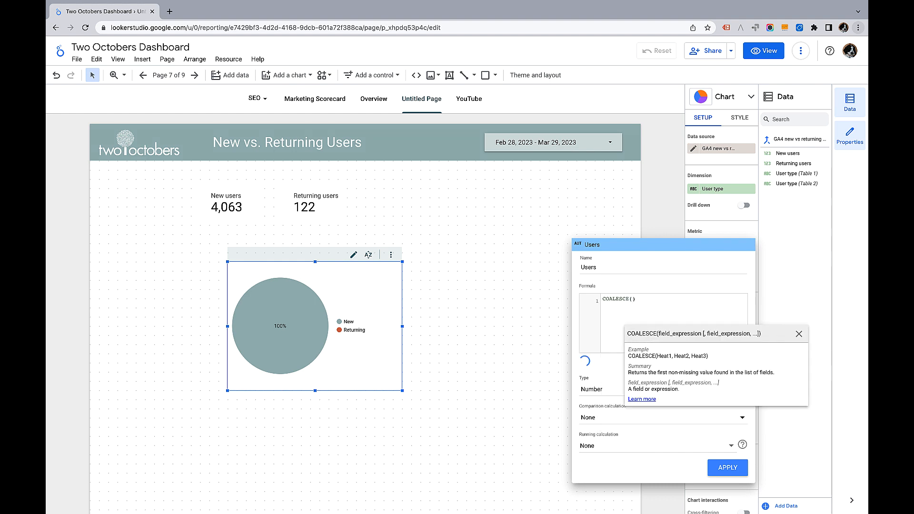
pyautogui.write('New')
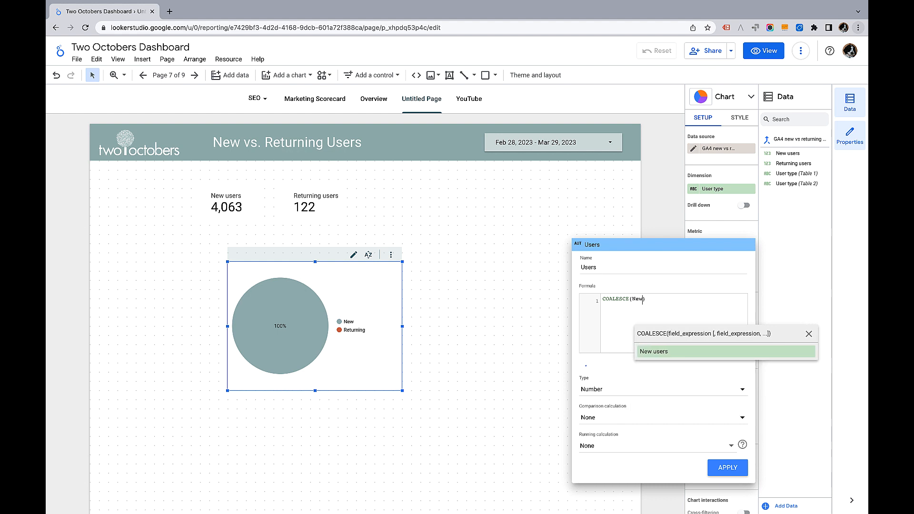
pyautogui.click(659, 354)
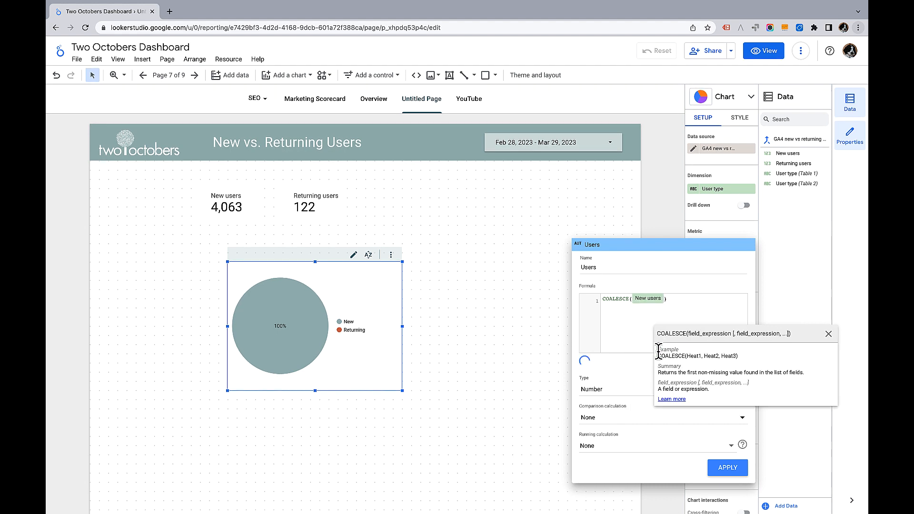
pyautogui.write(',Re')
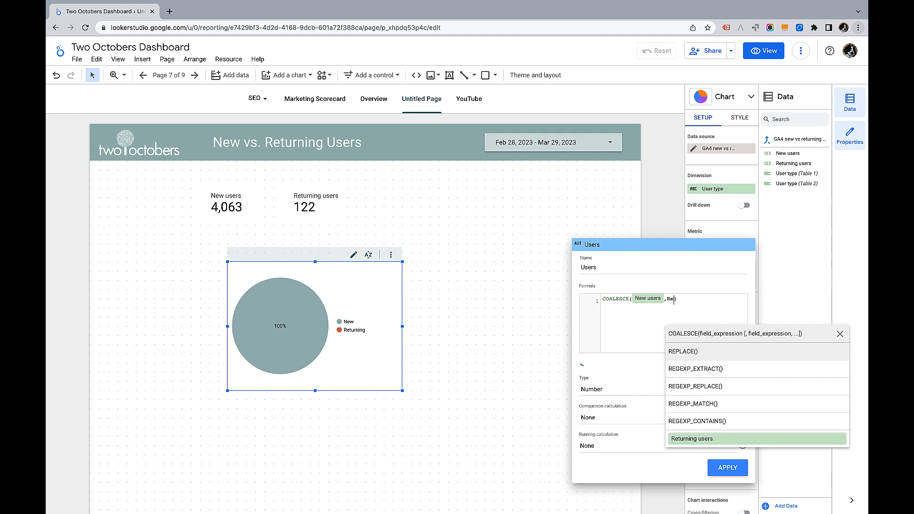
pyautogui.click(707, 439)
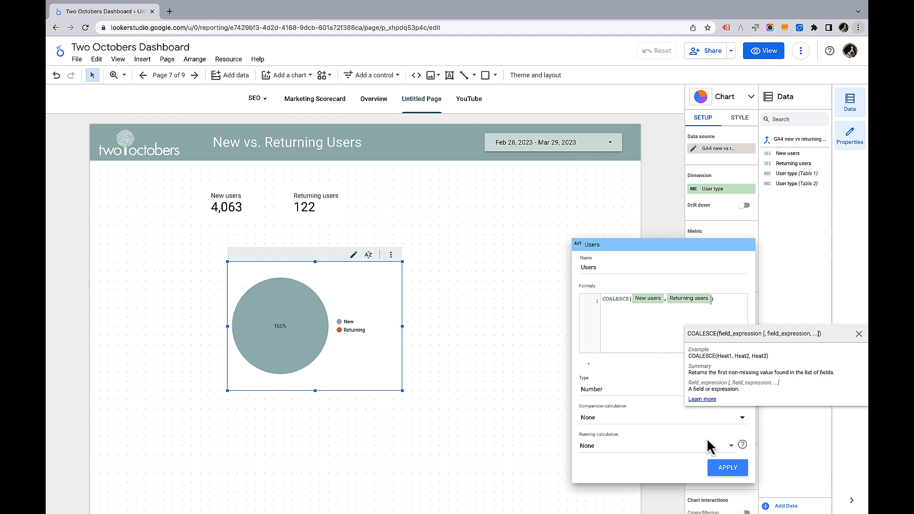
pyautogui.click(727, 467)
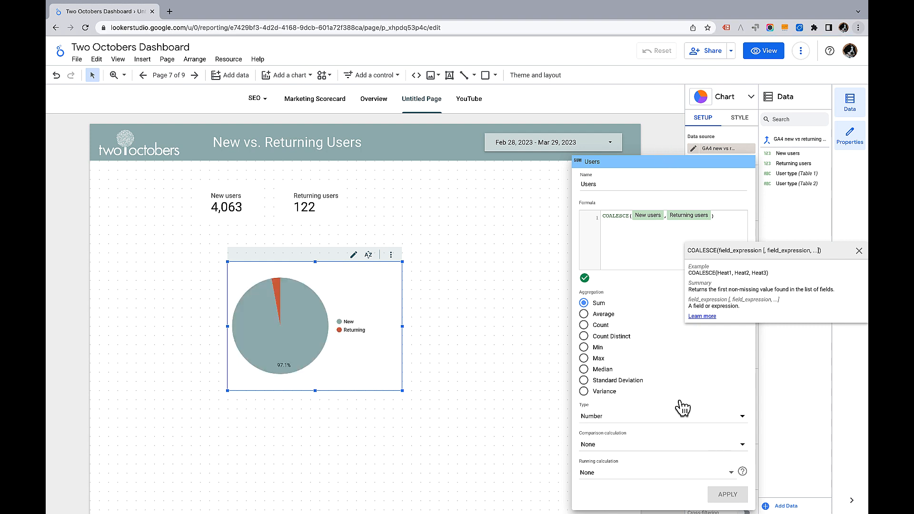
pyautogui.click(660, 142)
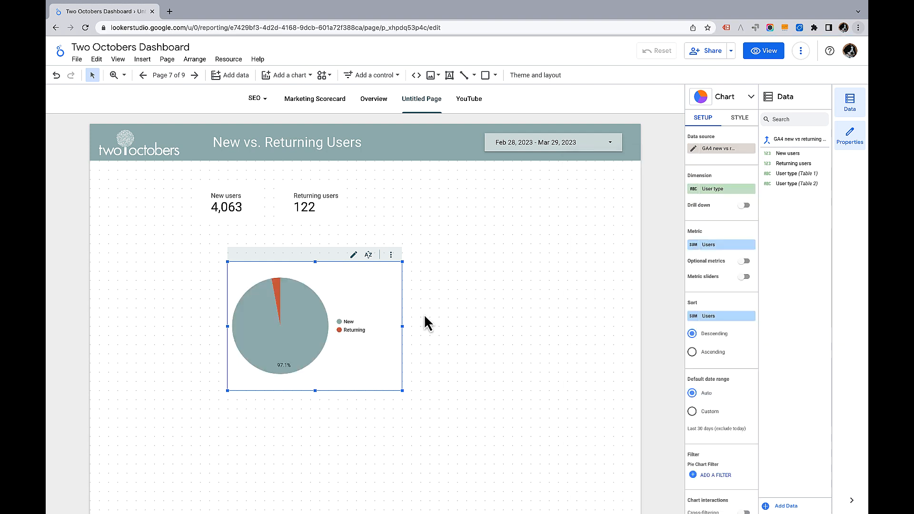
# Change the pie chart into a donut chart
pyautogui.click(718, 100)
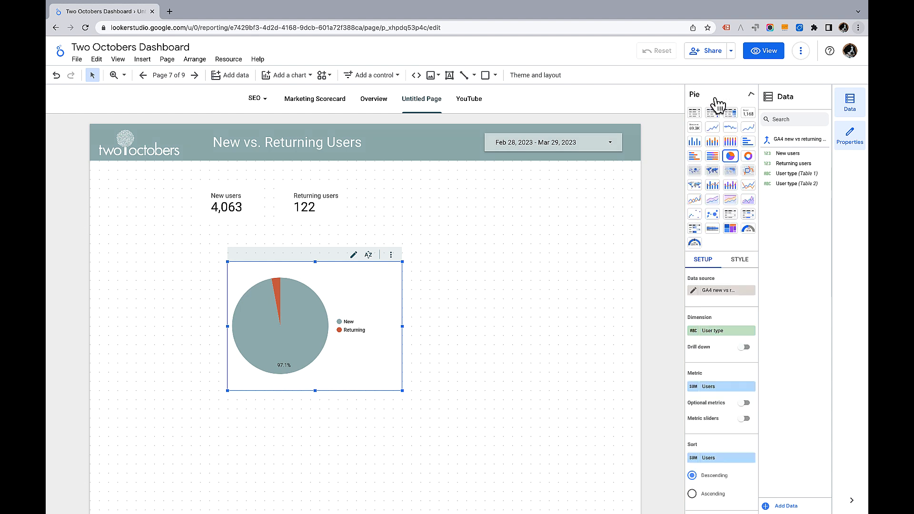
pyautogui.click(747, 155)
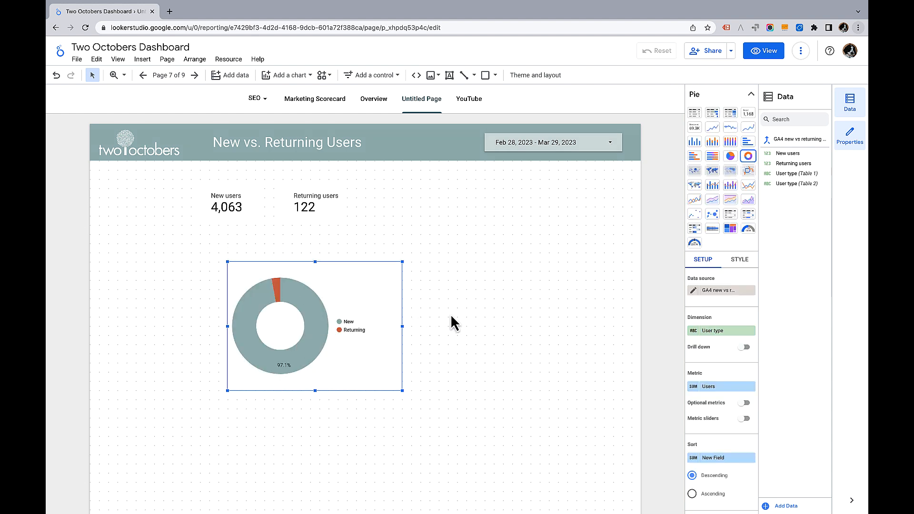
# Move the donut chart slightly up and enlarge it wider and taller below the scorecards
pyautogui.moveTo(350, 279); pyautogui.dragTo(345, 266)
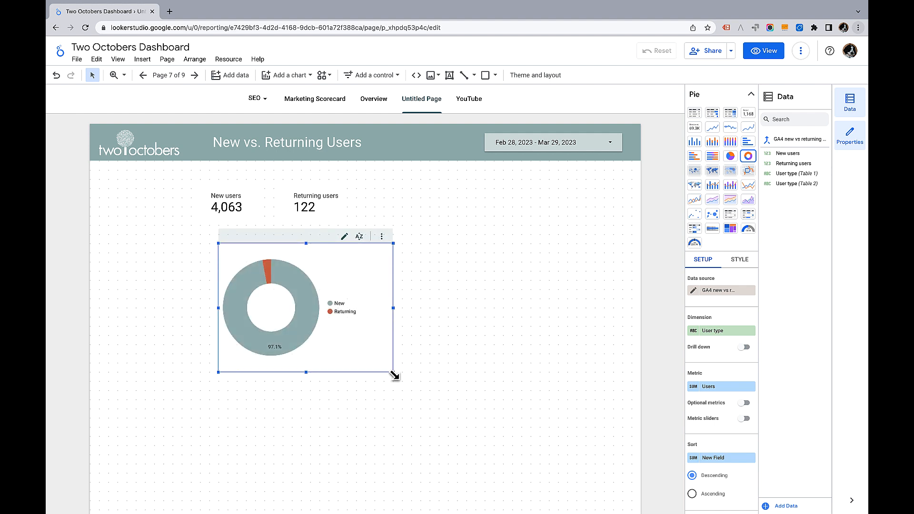
pyautogui.moveTo(393, 372); pyautogui.dragTo(457, 400)
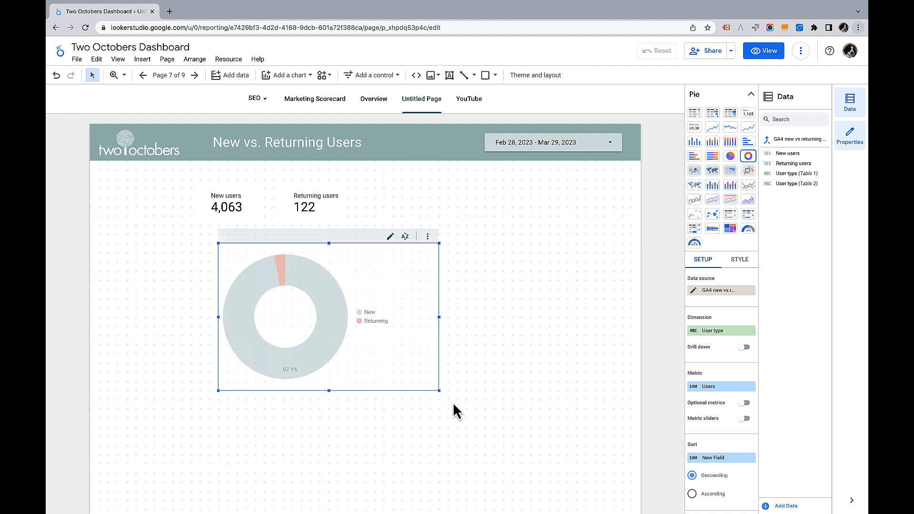
pyautogui.click(499, 384)
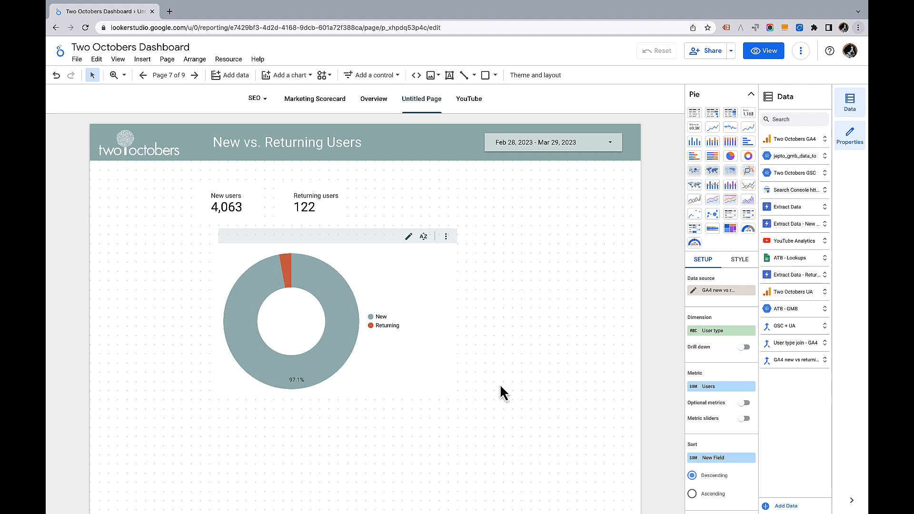
pyautogui.click(332, 299)
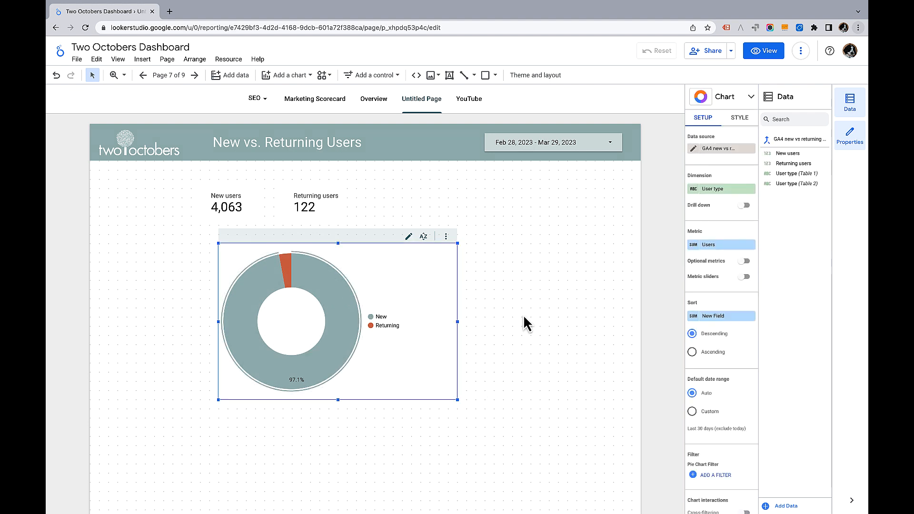